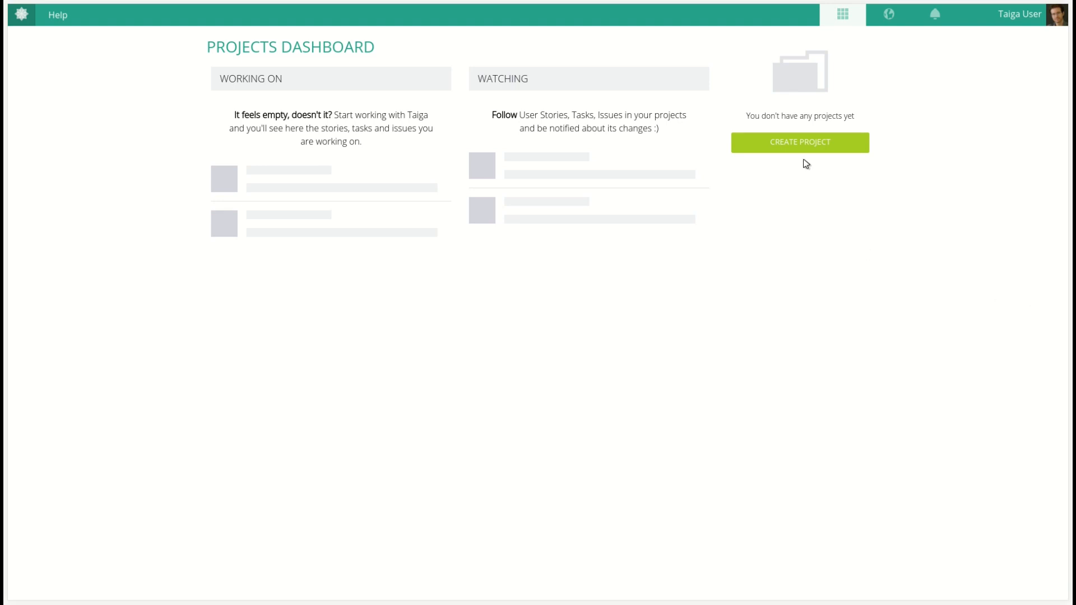
Start creating a new project from the projects dashboard
{"action": "left_click", "coordinate": [797, 146]}
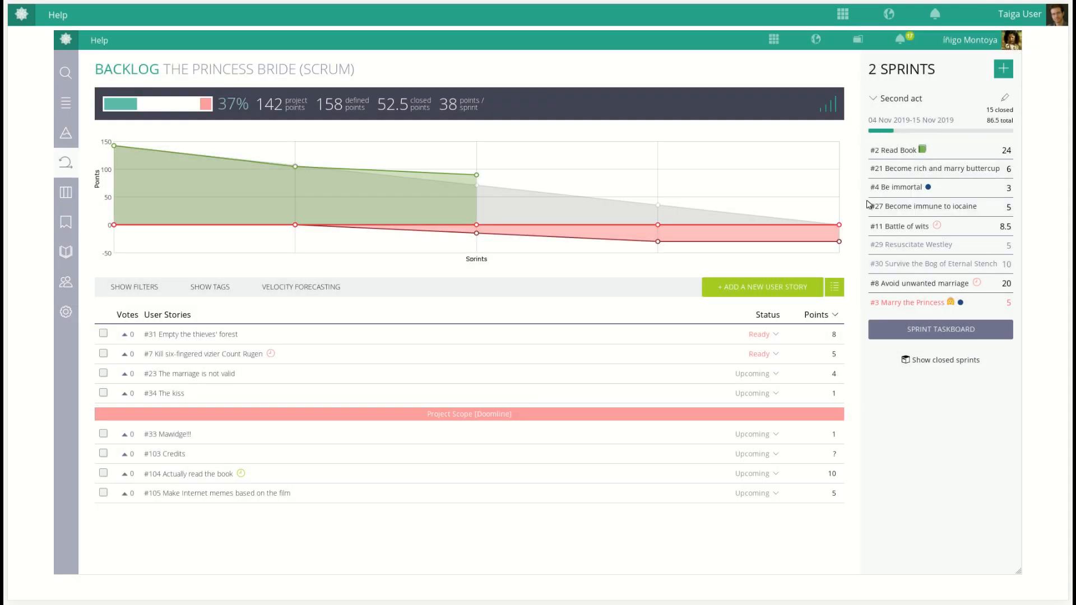
Open the Second act sprint taskboard of The Princess Bride demo project
{"action": "left_click", "coordinate": [904, 99]}
{"action": "double_click", "coordinate": [420, 71]}
{"action": "left_click_drag", "start_coordinate": [402, 70], "coordinate": [339, 71]}
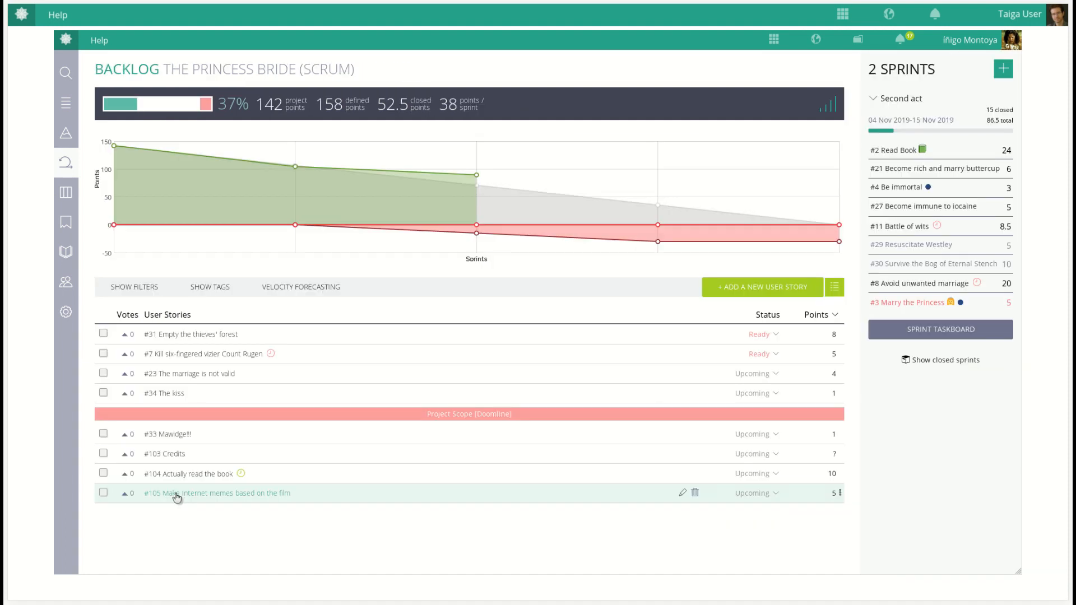
{"action": "left_click_drag", "start_coordinate": [176, 498], "coordinate": [178, 452]}
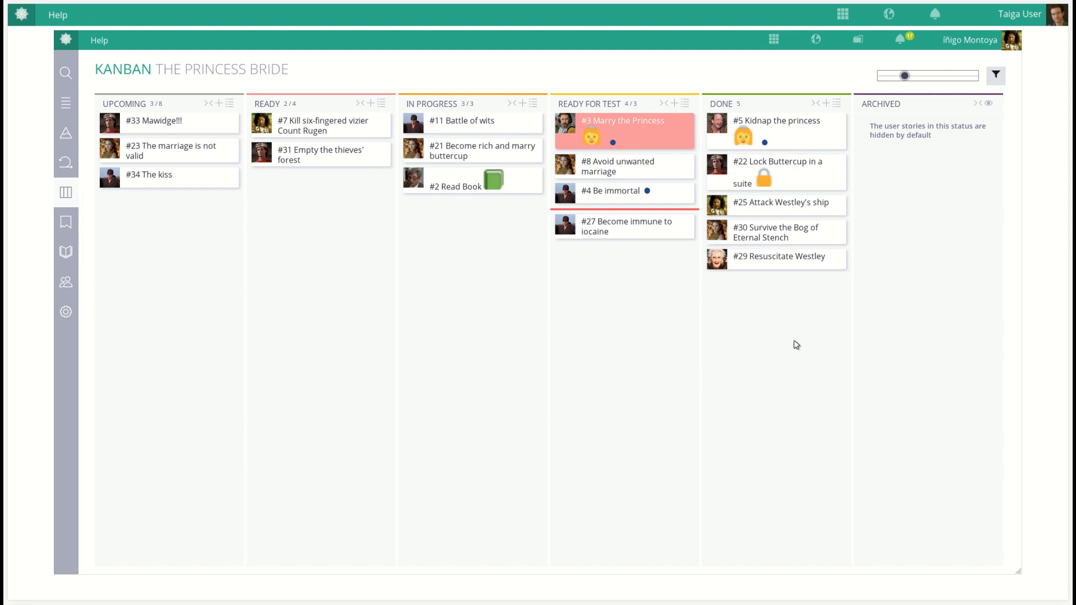
Enlarge the Kanban card detail and move story #11 Battle of wits from In Progress to Ready for Test
{"action": "left_click_drag", "start_coordinate": [908, 75], "coordinate": [975, 76]}
{"action": "mouse_move", "coordinate": [466, 129]}
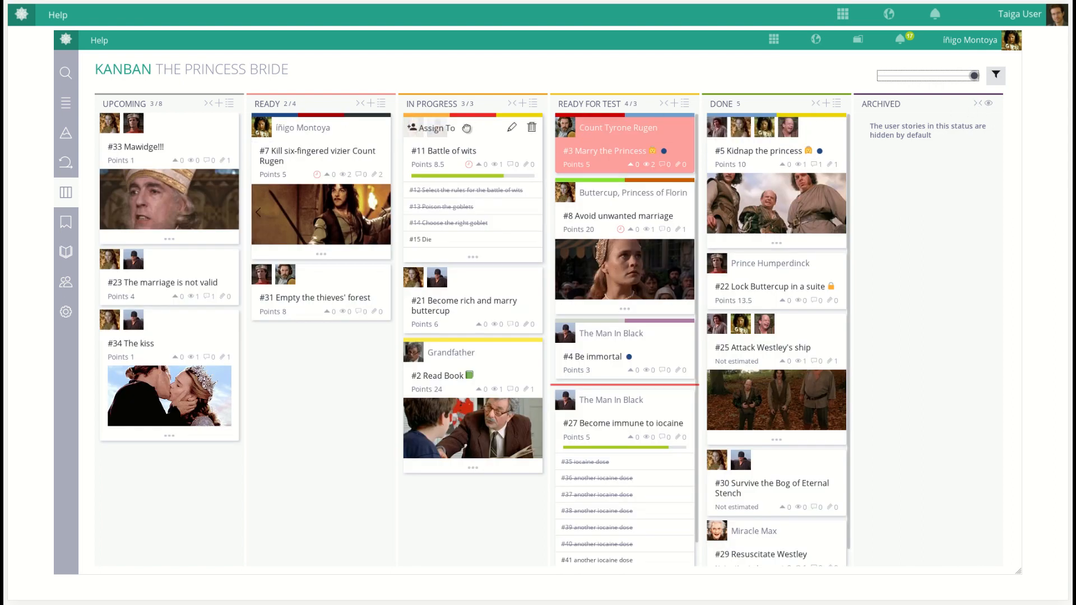
{"action": "left_click_drag", "start_coordinate": [452, 139], "coordinate": [583, 161]}
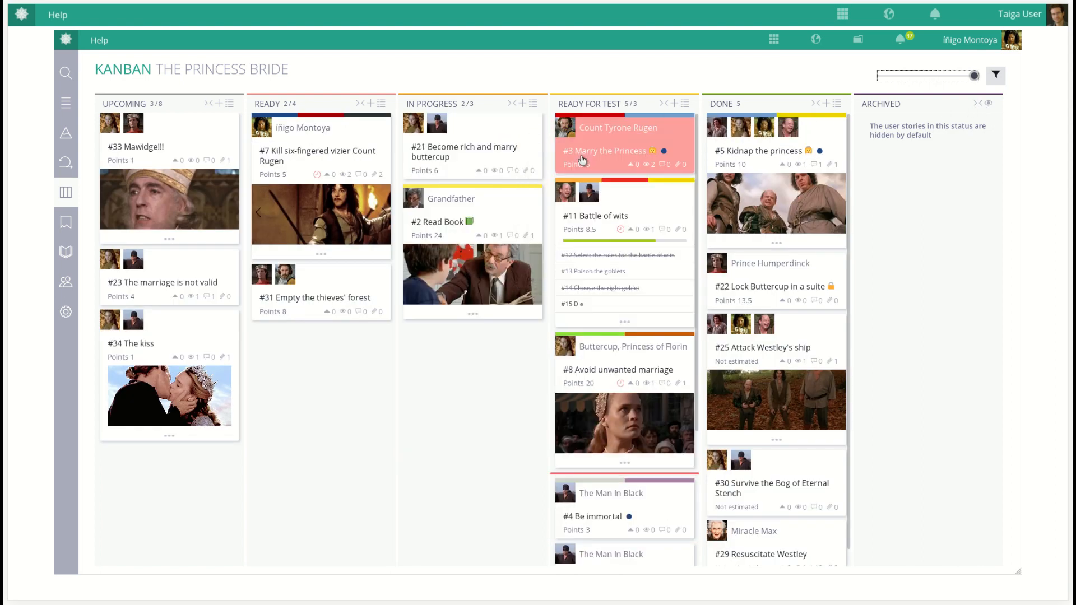
Add a new user story named create endcredits to the Upcoming column
{"action": "left_click", "coordinate": [218, 104]}
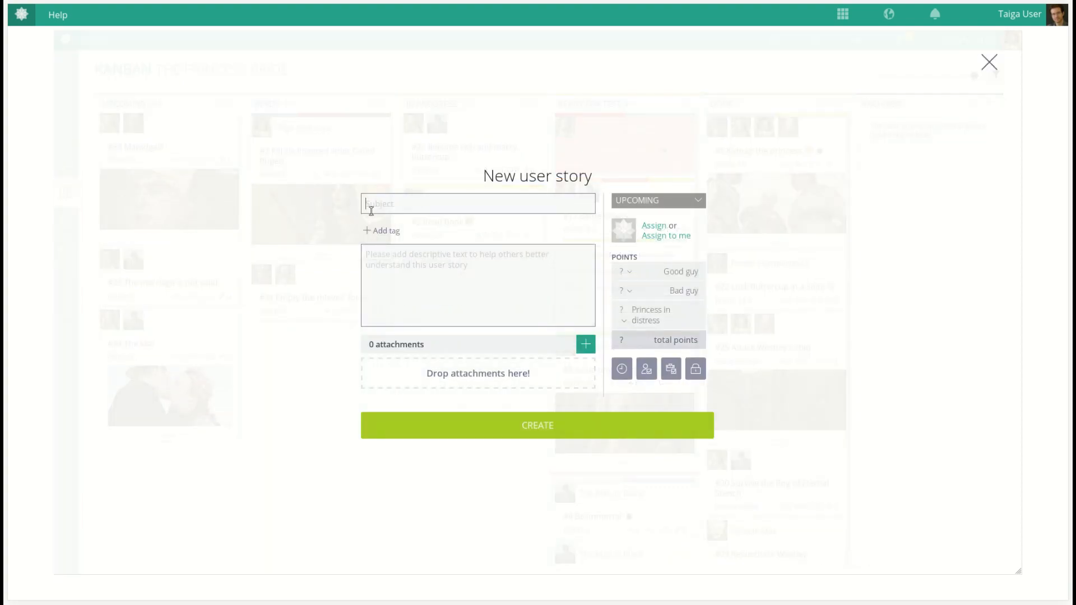
{"action": "type", "text": "create endcredits"}
{"action": "key", "text": "Return"}
{"action": "left_click_drag", "start_coordinate": [115, 465], "coordinate": [288, 440]}
{"action": "left_click_drag", "start_coordinate": [329, 363], "coordinate": [805, 375]}
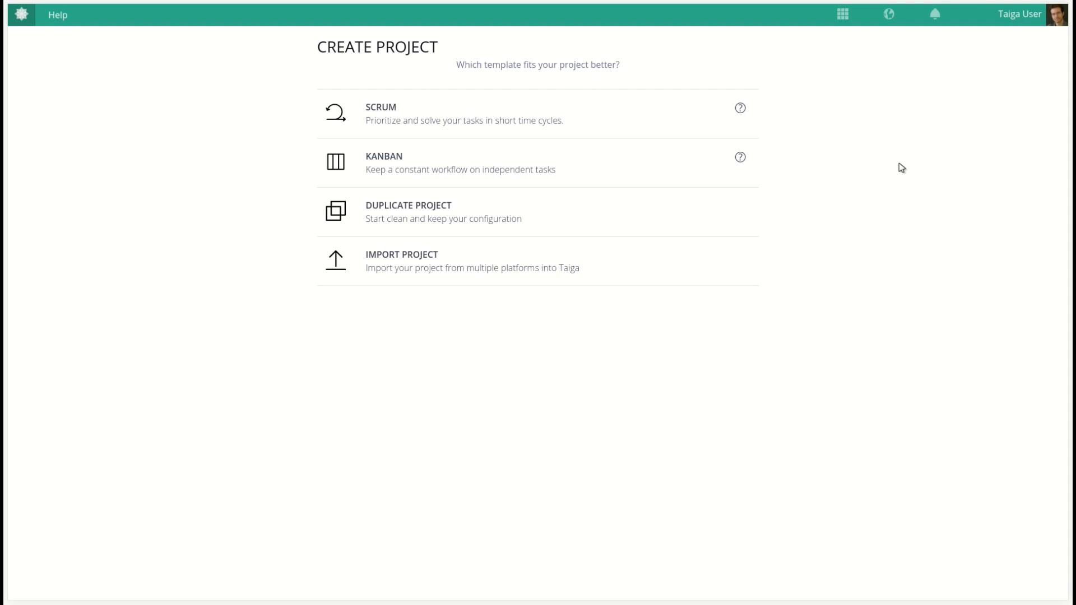
Choose the Scrum template and name the new project Scrum test project
{"action": "left_click", "coordinate": [675, 127]}
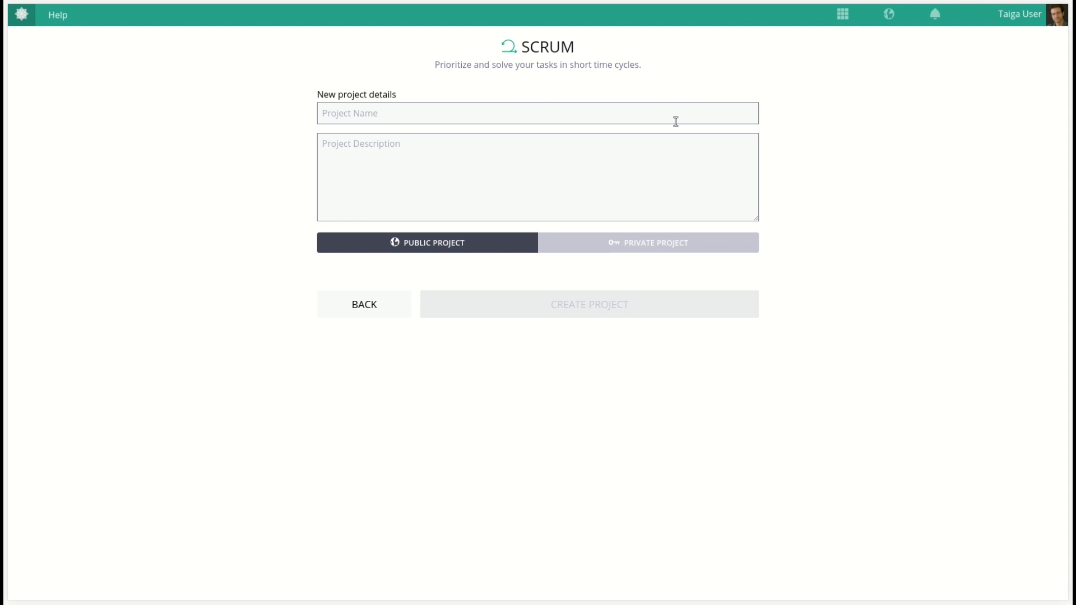
{"action": "left_click", "coordinate": [677, 116]}
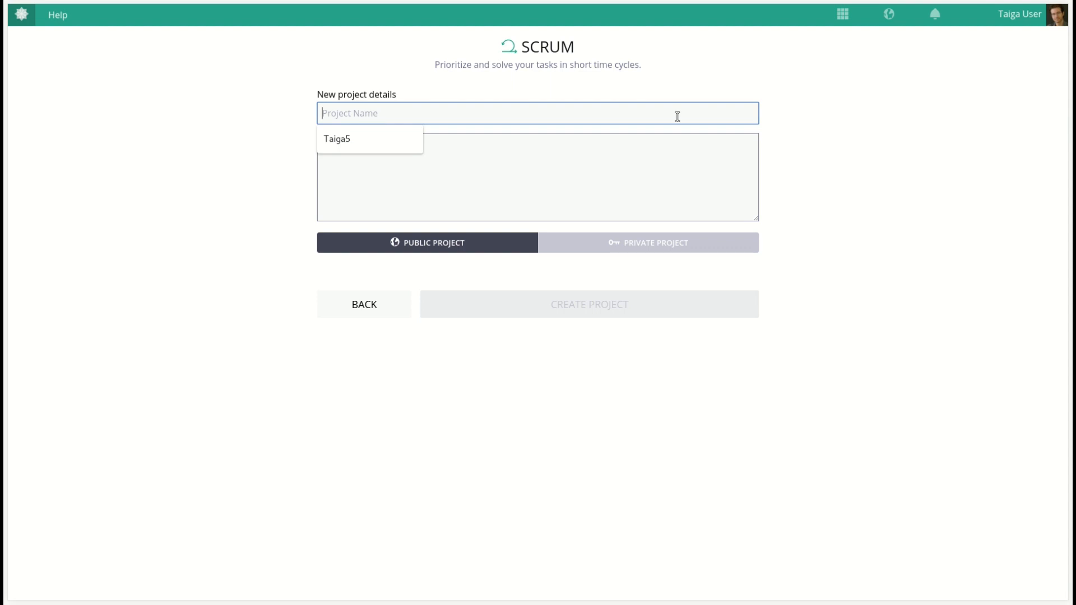
{"action": "type", "text": "Scrum"}
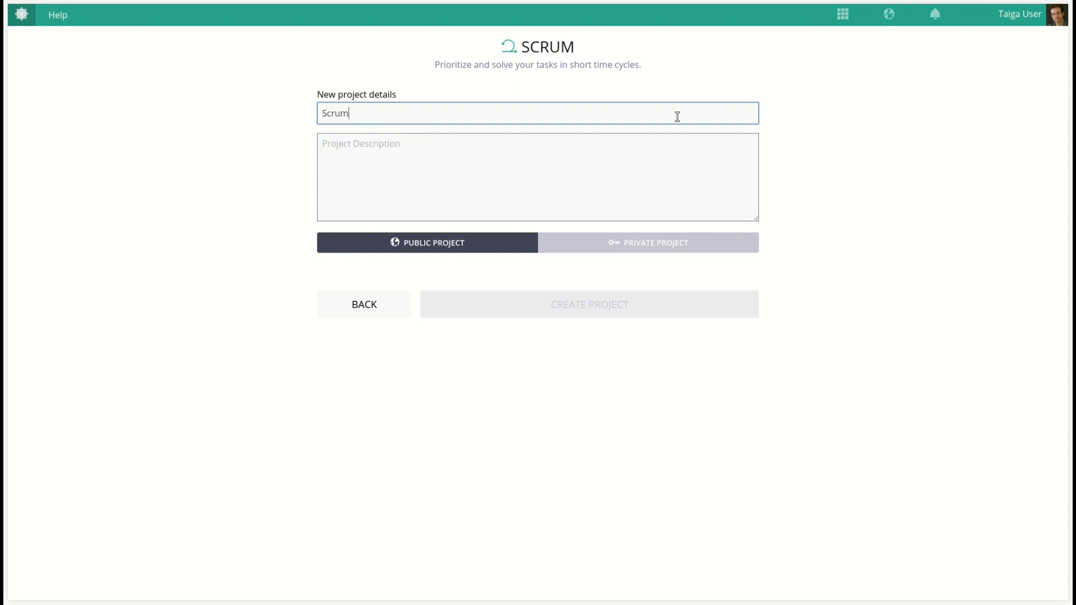
{"action": "type", "text": " test project"}
Enter the project description This is just a demo!
{"action": "left_click", "coordinate": [640, 155]}
{"action": "type", "text": "This "}
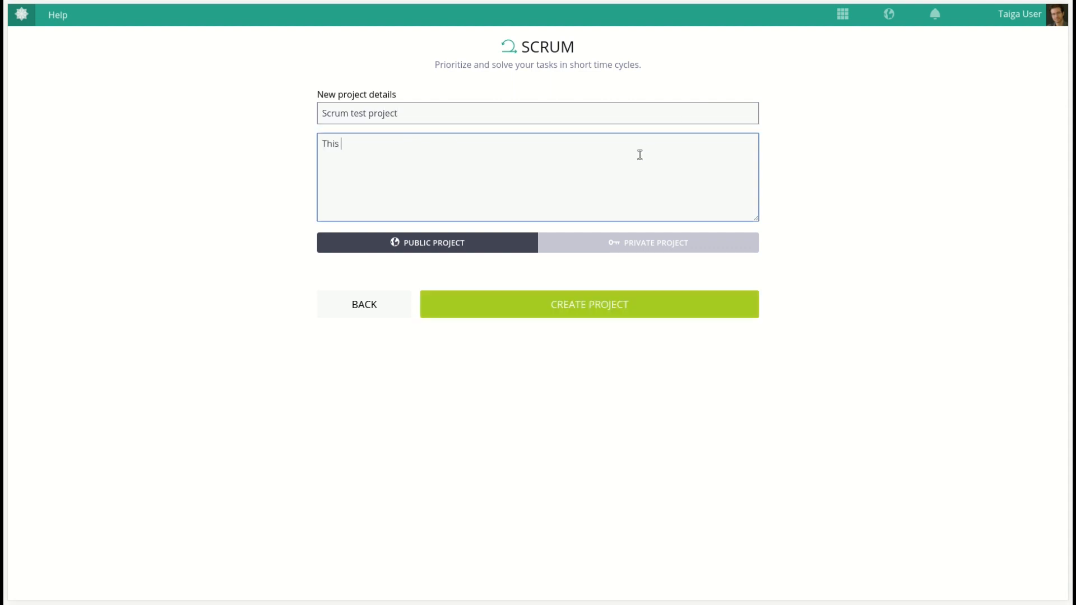
{"action": "type", "text": "is just a demo!"}
Make the project private and create it
{"action": "left_click", "coordinate": [632, 245]}
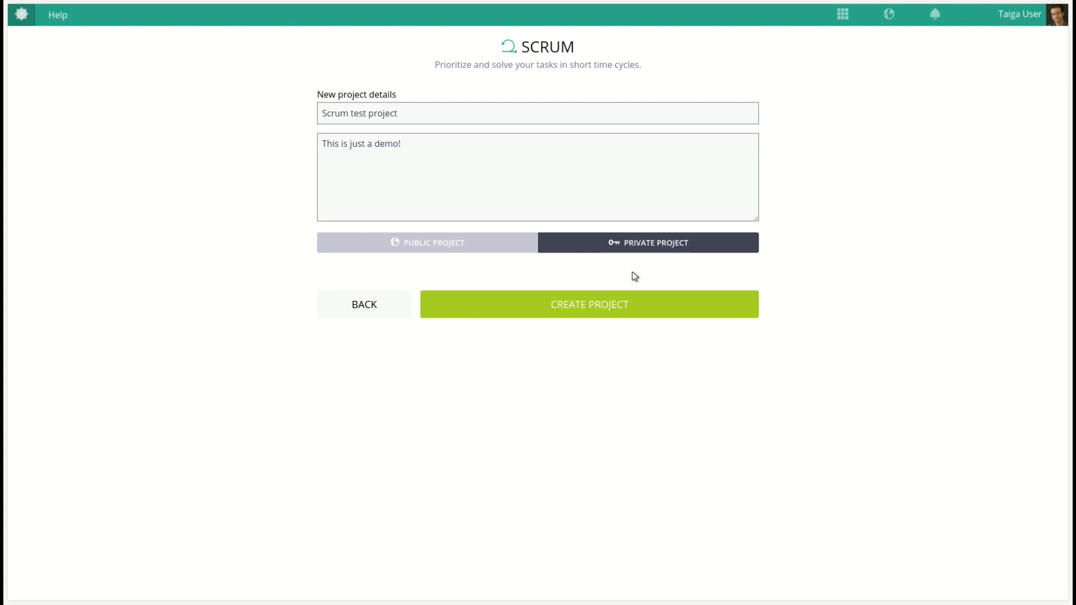
{"action": "left_click", "coordinate": [601, 315]}
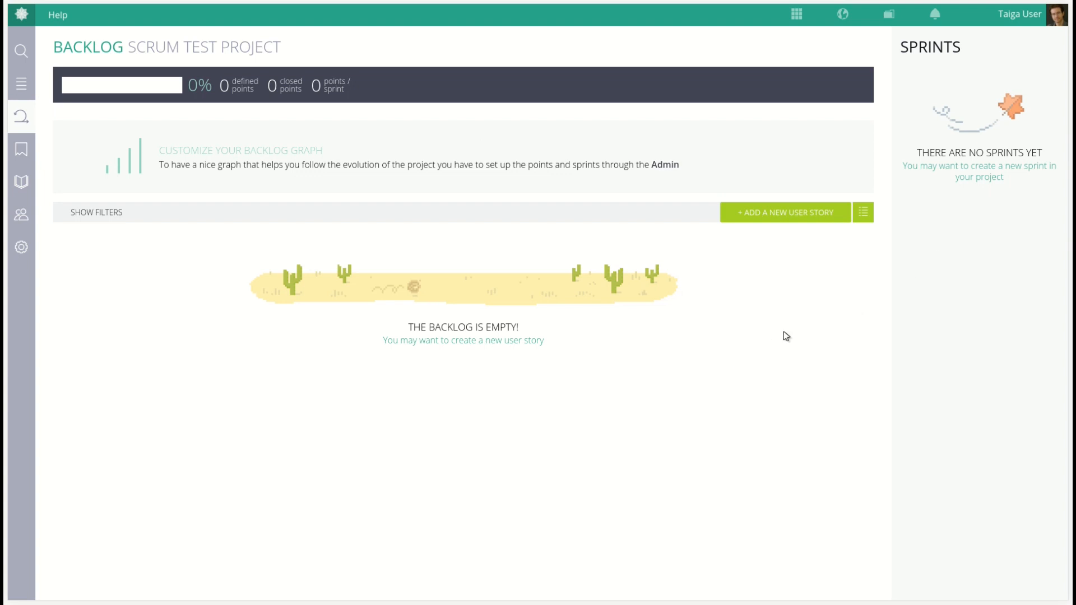
Bulk-insert six backlog user stories named user story 1 through user story 6
{"action": "left_click", "coordinate": [863, 212]}
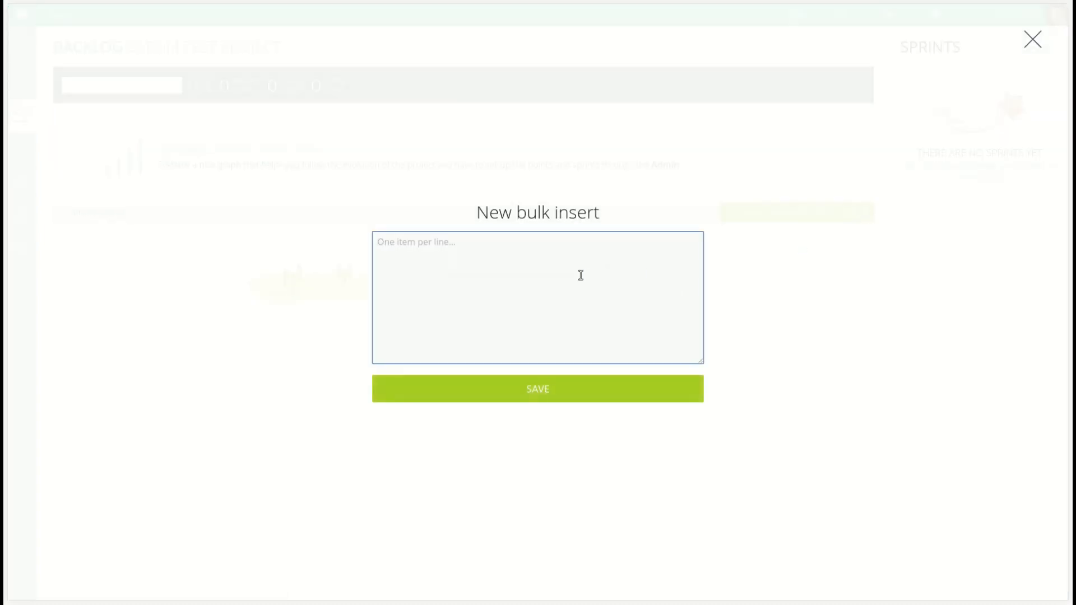
{"action": "type", "text": "user story 1"}
{"action": "key", "text": "Return"}
{"action": "type", "text": "user story 2"}
{"action": "key", "text": "Return"}
{"action": "type", "text": "user a"}
{"action": "key", "text": "BackSpace"}
{"action": "type", "text": "story 3 "}
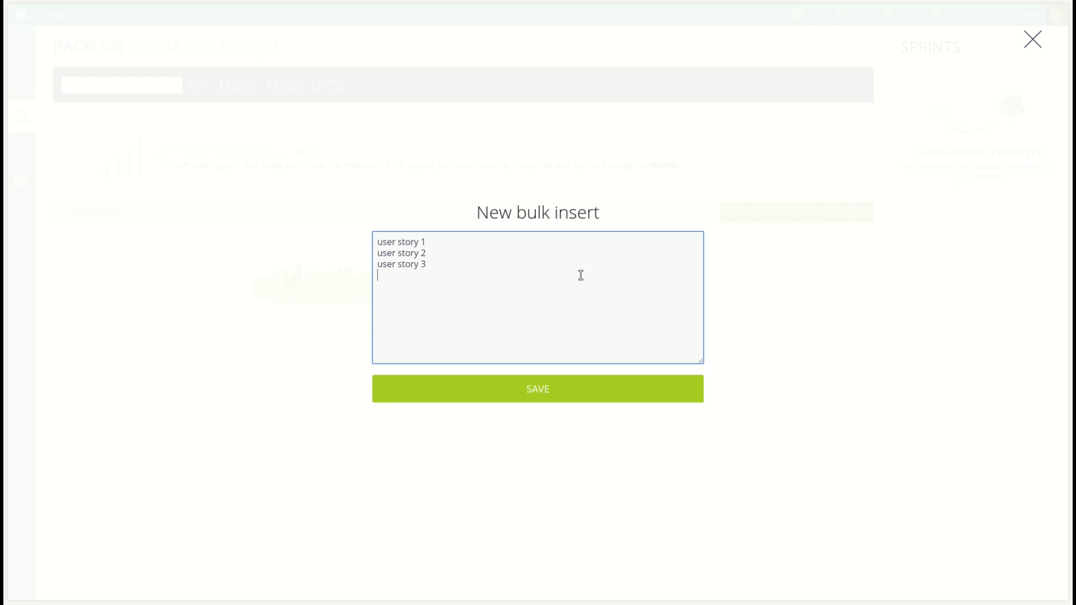
{"action": "type", "text": "user story 4"}
{"action": "key", "text": "Return"}
{"action": "type", "text": "user story 5"}
{"action": "key", "text": "Return"}
{"action": "type", "text": "user ator"}
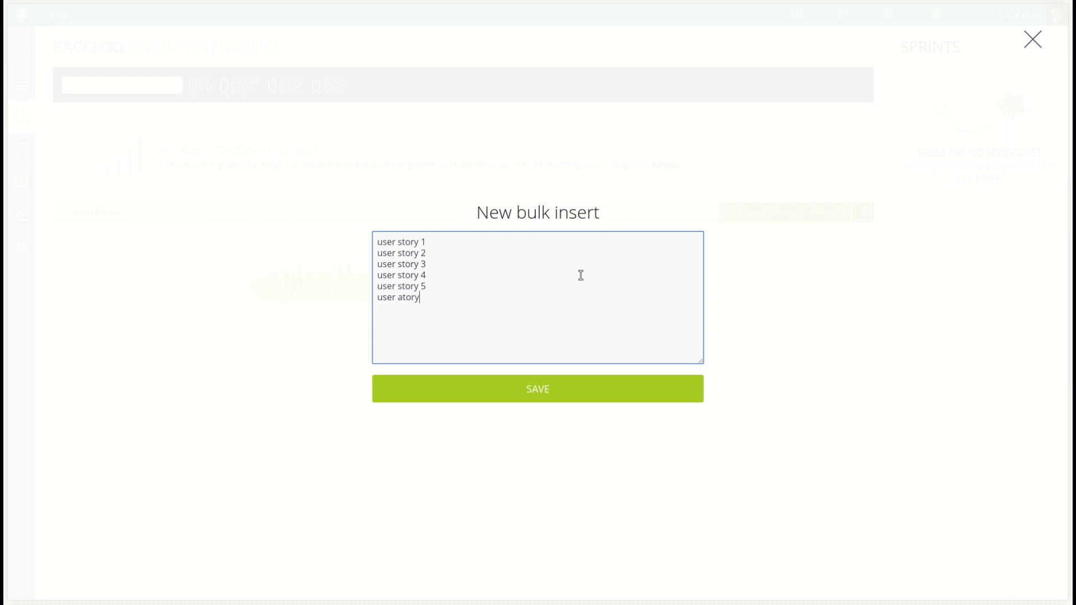
{"action": "key", "text": "BackSpace"}
{"action": "key", "text": "BackSpace"}
{"action": "key", "text": "BackSpace"}
{"action": "key", "text": "BackSpace"}
{"action": "type", "text": "story 6"}
{"action": "left_click", "coordinate": [553, 393]}
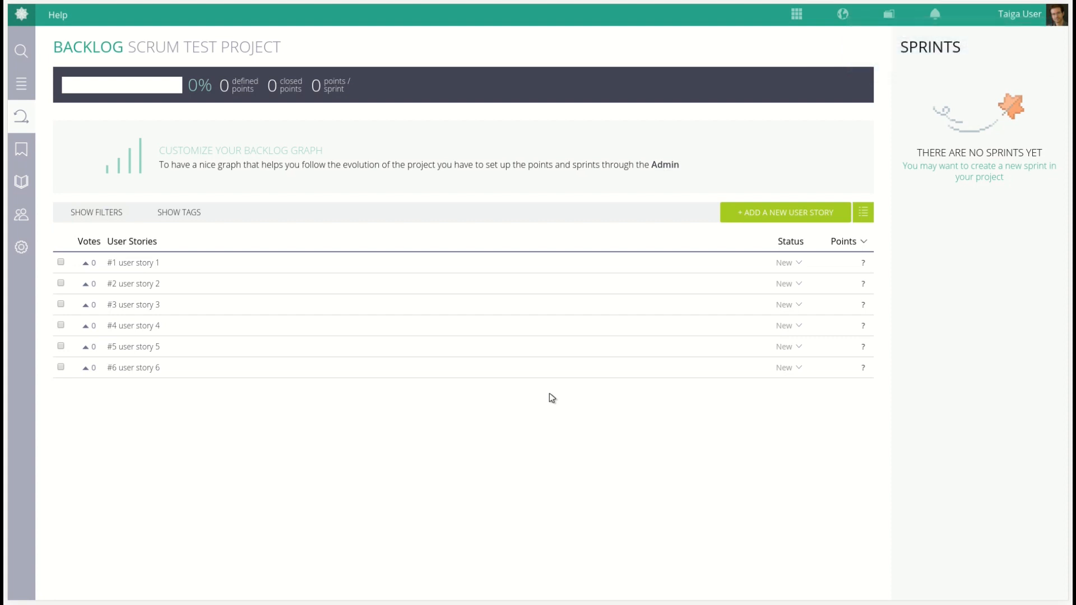
Reorder the backlog so the stories read 5, 2, 6, 3, 1, 4
{"action": "left_click_drag", "start_coordinate": [486, 371], "coordinate": [492, 305]}
{"action": "mouse_move", "coordinate": [456, 371]}
{"action": "left_mouse_down"}
{"action": "mouse_move", "coordinate": [465, 269]}
{"action": "mouse_move", "coordinate": [448, 357]}
{"action": "left_mouse_up"}
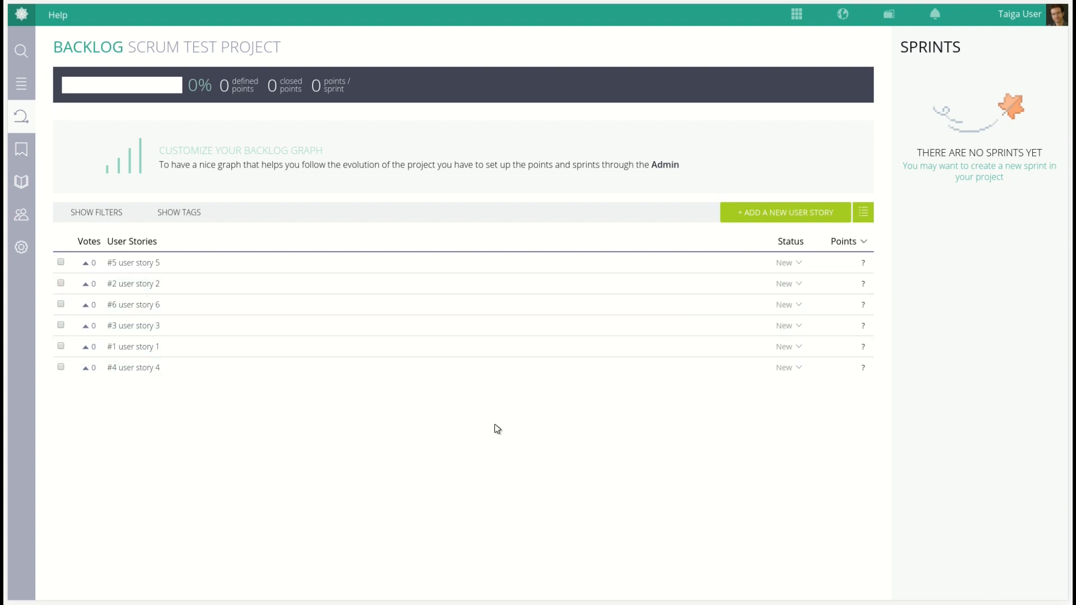
Create a new sprint named Sprint test 1
{"action": "left_click", "coordinate": [978, 171]}
{"action": "type", "text": "Sprint test 1"}
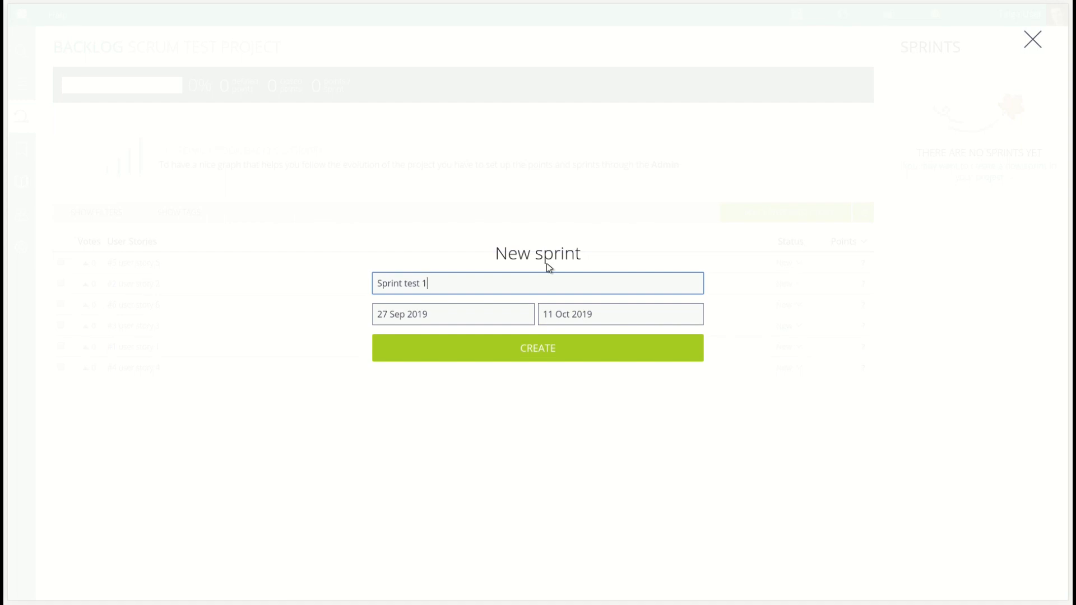
{"action": "left_click", "coordinate": [535, 355]}
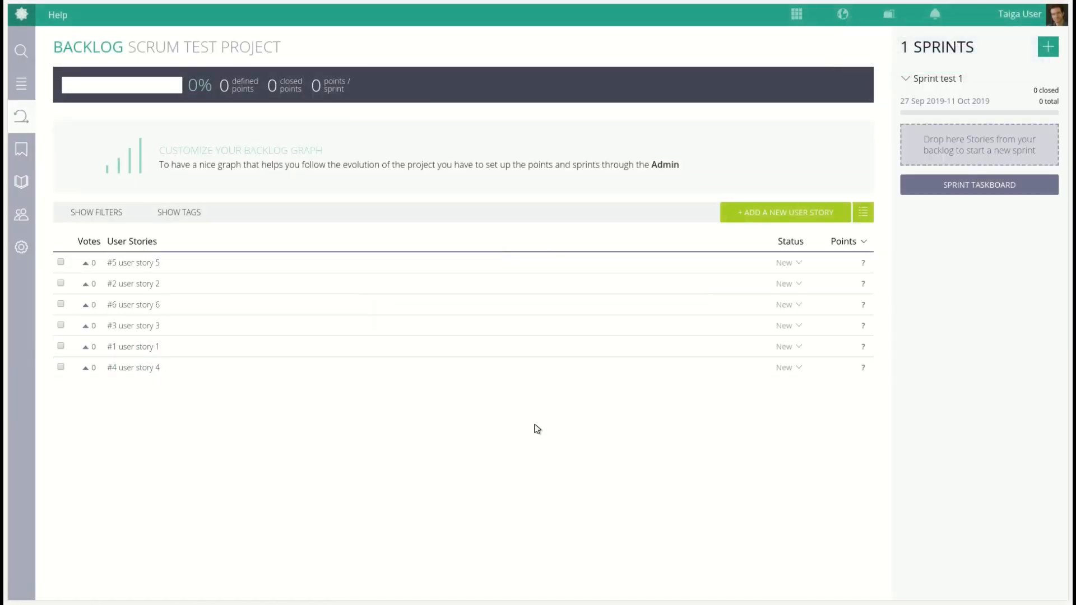
Select user stories 5, 2 and 6 and move them into Sprint test 1
{"action": "left_click", "coordinate": [60, 263]}
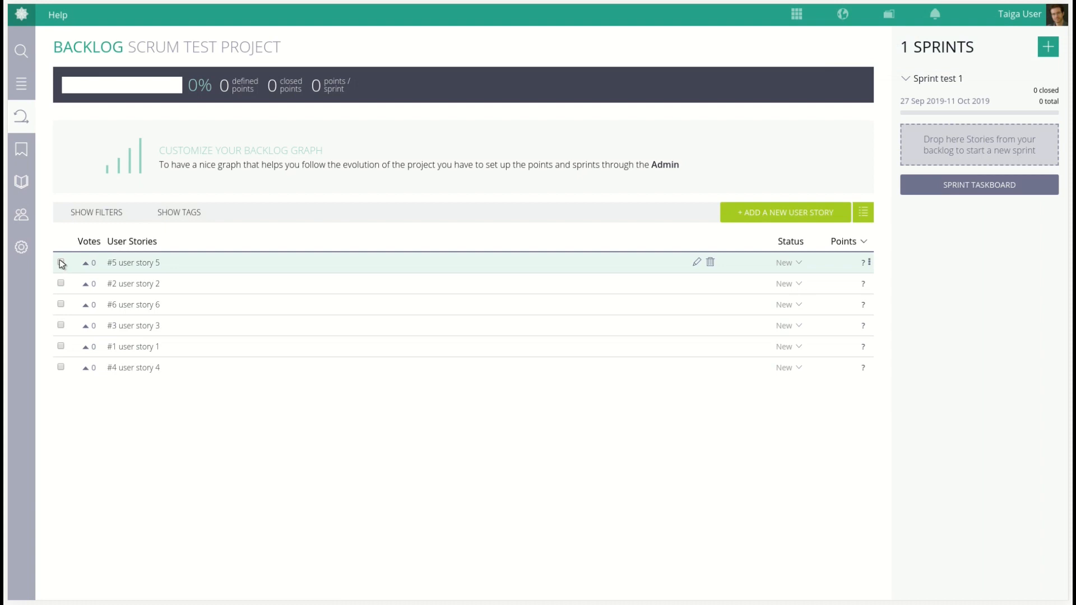
{"action": "left_click", "coordinate": [60, 283]}
{"action": "left_click", "coordinate": [61, 305]}
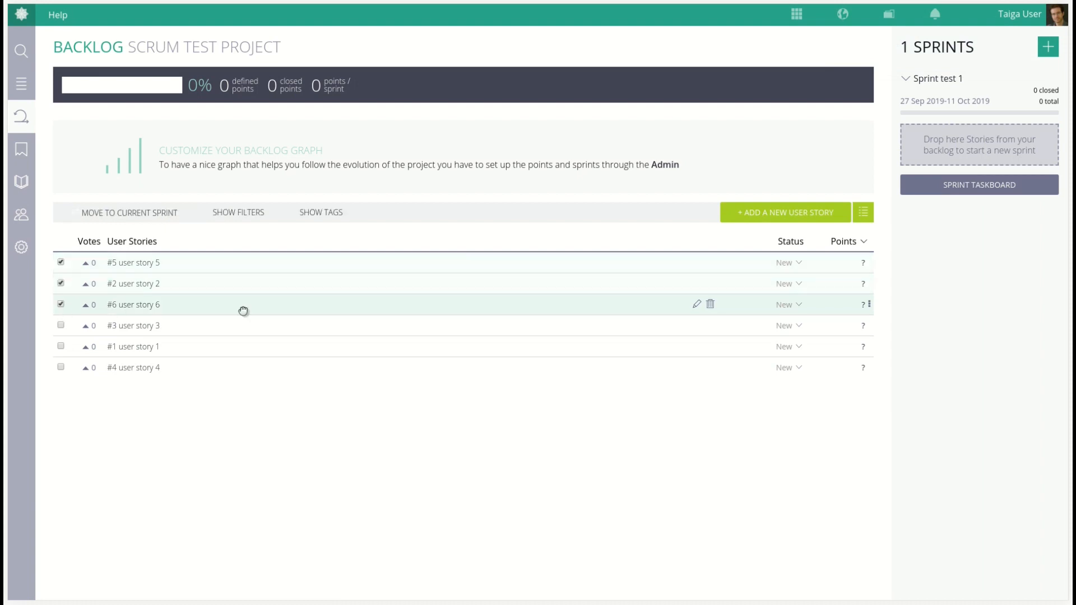
{"action": "left_click_drag", "start_coordinate": [472, 266], "coordinate": [962, 131]}
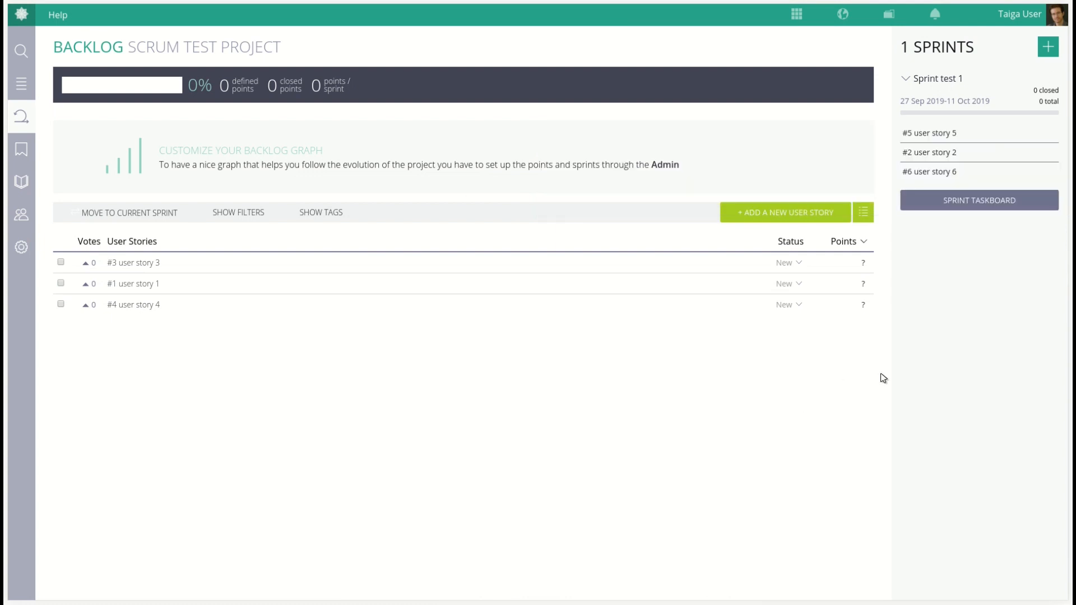
Open the sprint taskboard and bulk-add tasks task 1 to task 4 to user story 5
{"action": "left_click", "coordinate": [985, 211]}
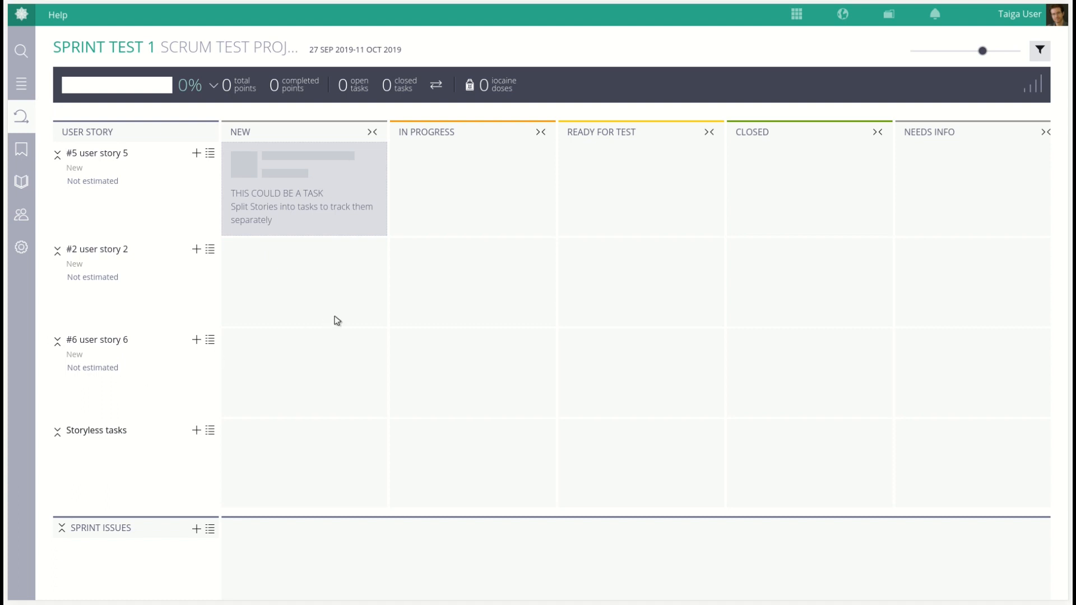
{"action": "left_click", "coordinate": [210, 153]}
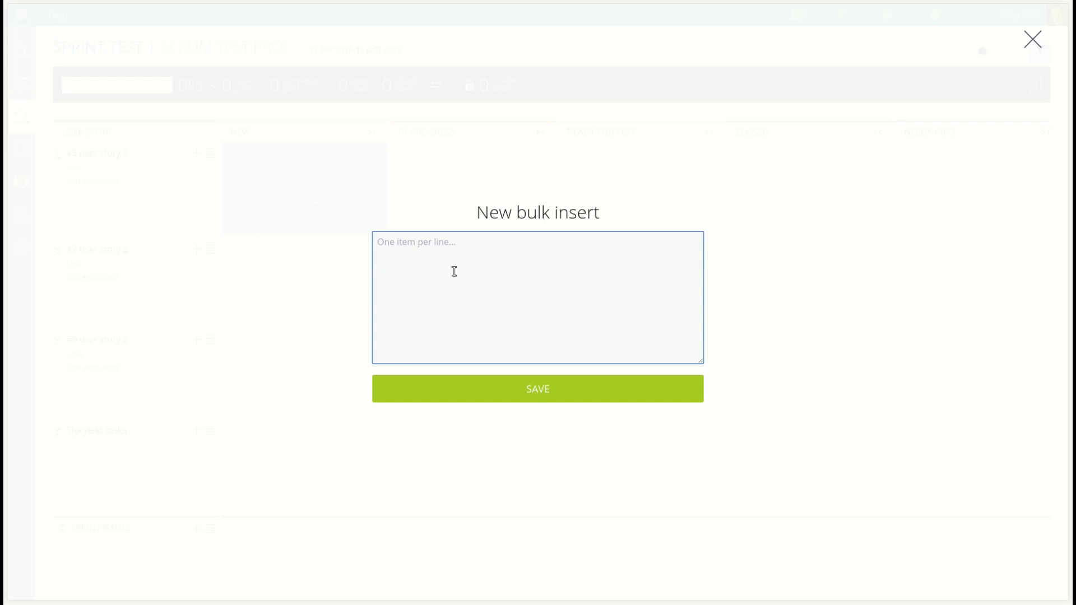
{"action": "type", "text": "task 1"}
{"action": "key", "text": "Return"}
{"action": "type", "text": "task 2"}
{"action": "key", "text": "Return"}
{"action": "type", "text": "task 3"}
{"action": "key", "text": "Return"}
{"action": "type", "text": "task 4"}
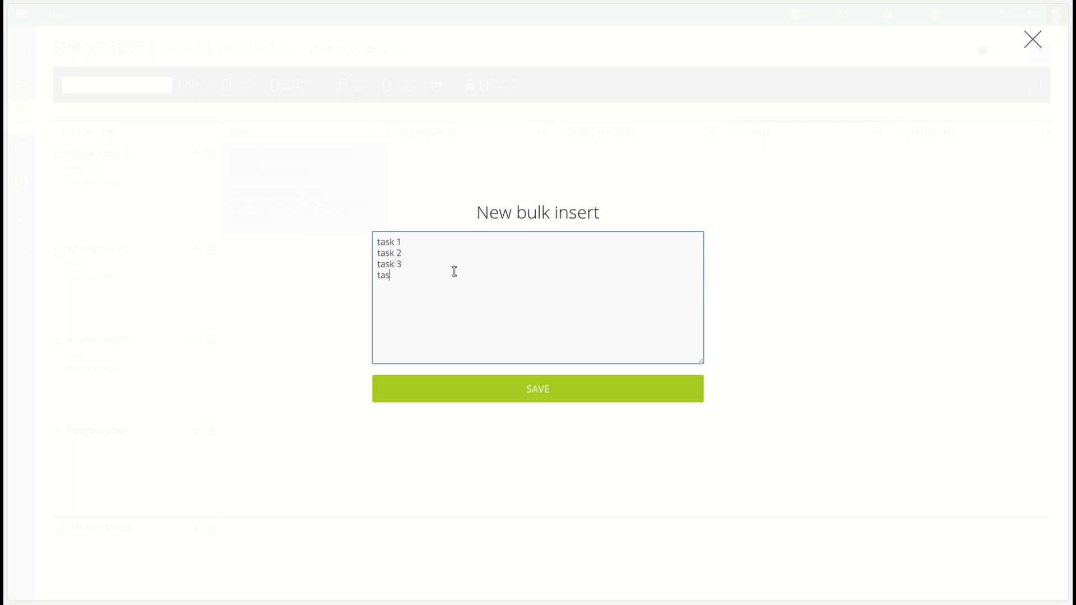
{"action": "left_click", "coordinate": [548, 391]}
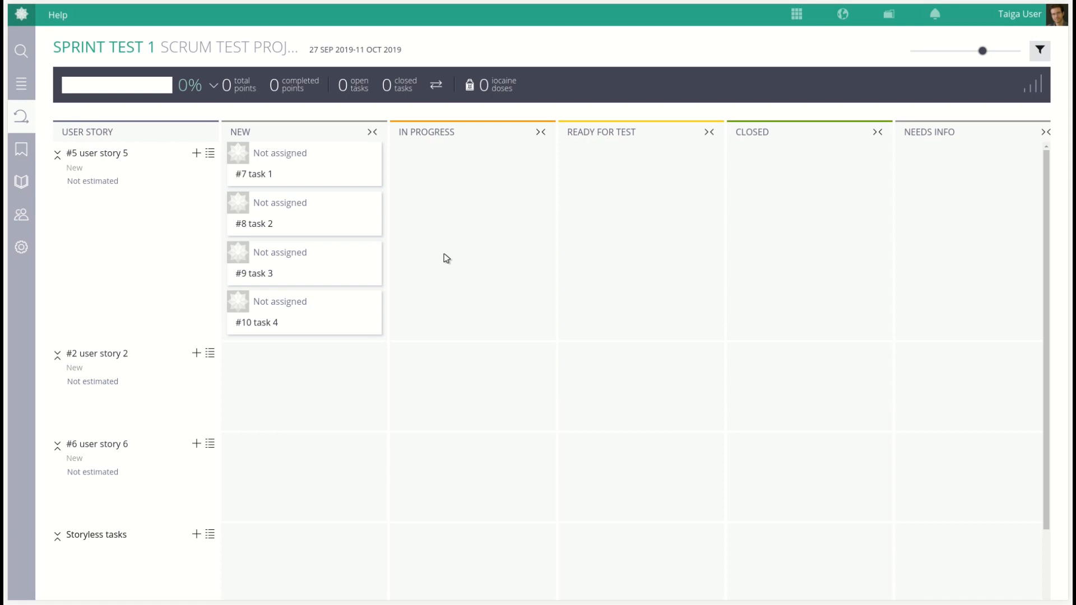
Move tasks 1 and 4 to In Progress and tasks 2 and 3 to Ready for Test under user story 5
{"action": "left_click_drag", "start_coordinate": [336, 183], "coordinate": [471, 192]}
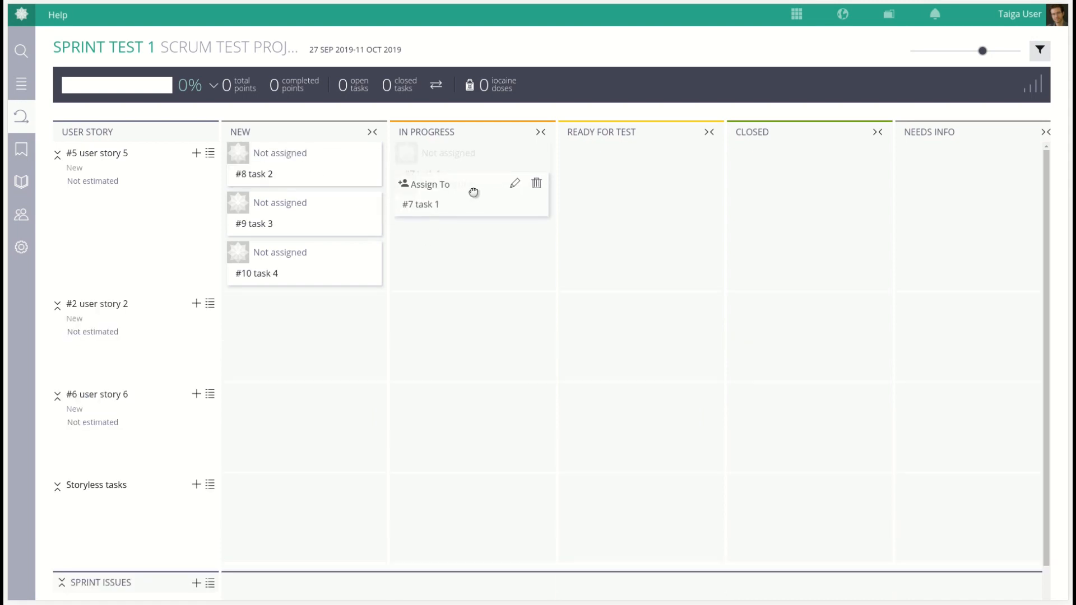
{"action": "left_click_drag", "start_coordinate": [319, 228], "coordinate": [469, 225]}
{"action": "left_click_drag", "start_coordinate": [336, 182], "coordinate": [525, 222]}
{"action": "left_click_drag", "start_coordinate": [497, 271], "coordinate": [661, 463]}
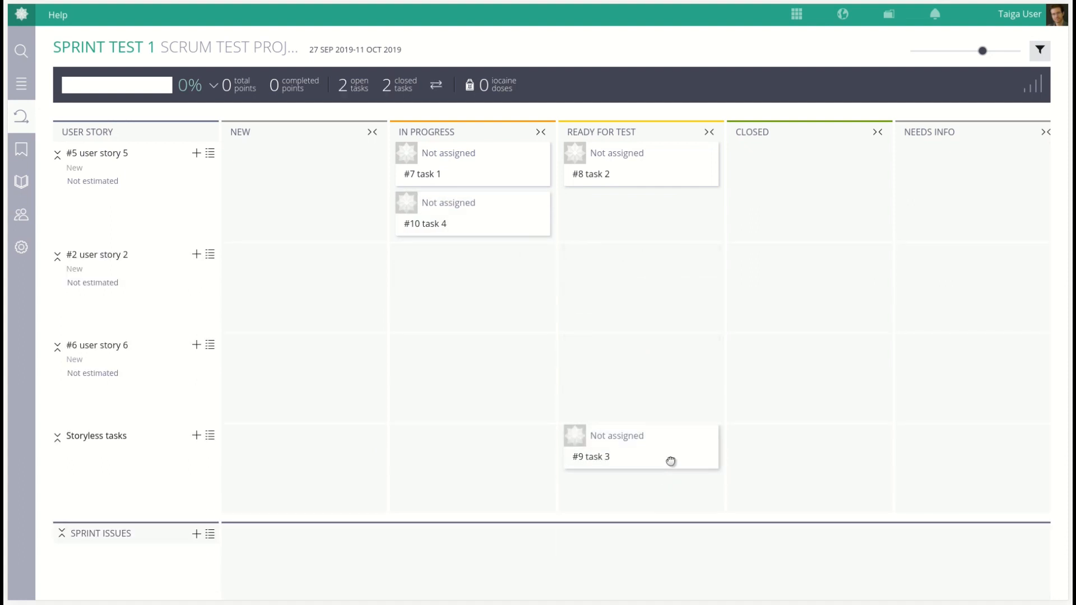
{"action": "left_click_drag", "start_coordinate": [671, 461], "coordinate": [661, 230]}
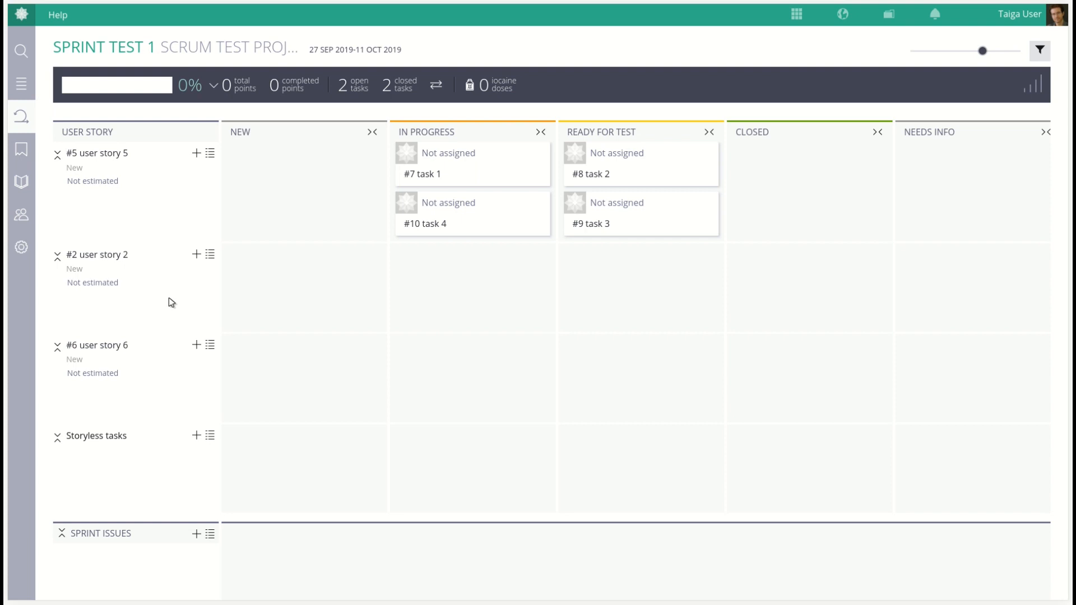
In the project admin permissions, delete the UX role moving its users to Design, and the Design role moving users to Front
{"action": "left_click", "coordinate": [22, 247]}
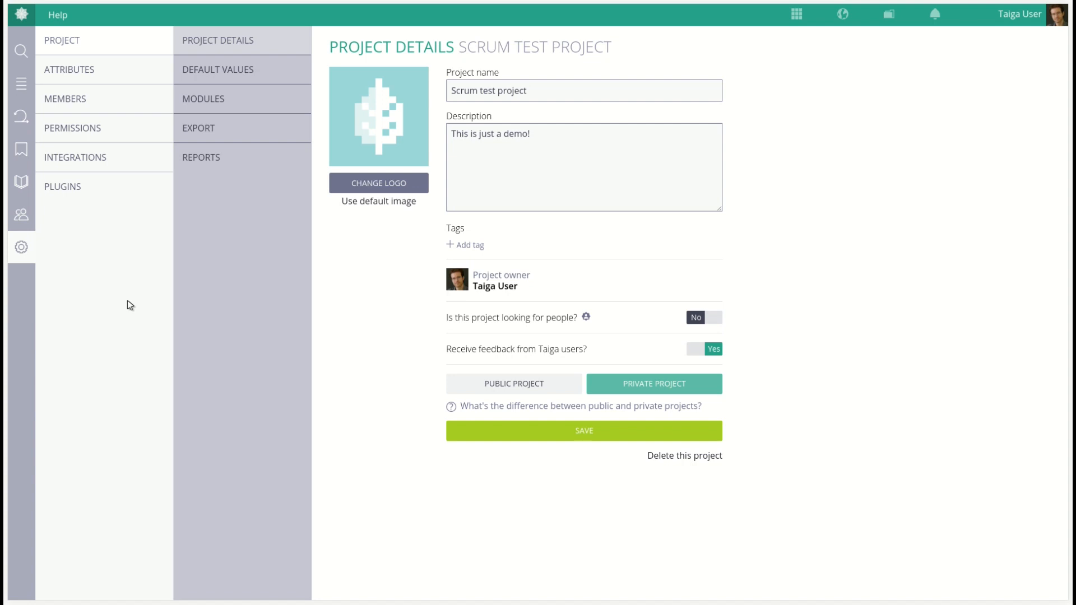
{"action": "left_click", "coordinate": [116, 130]}
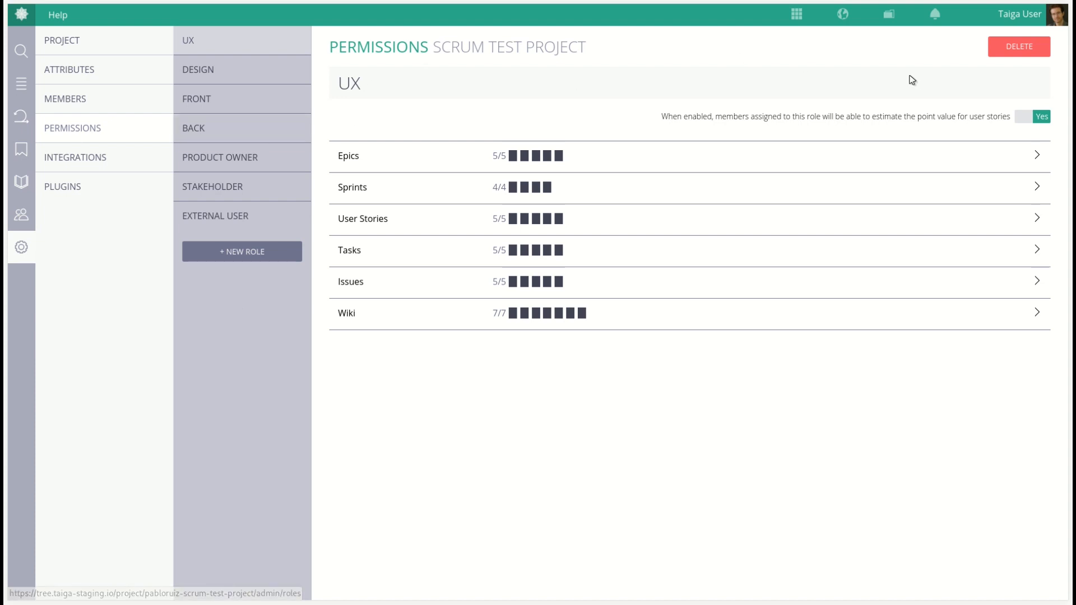
{"action": "left_click", "coordinate": [993, 46]}
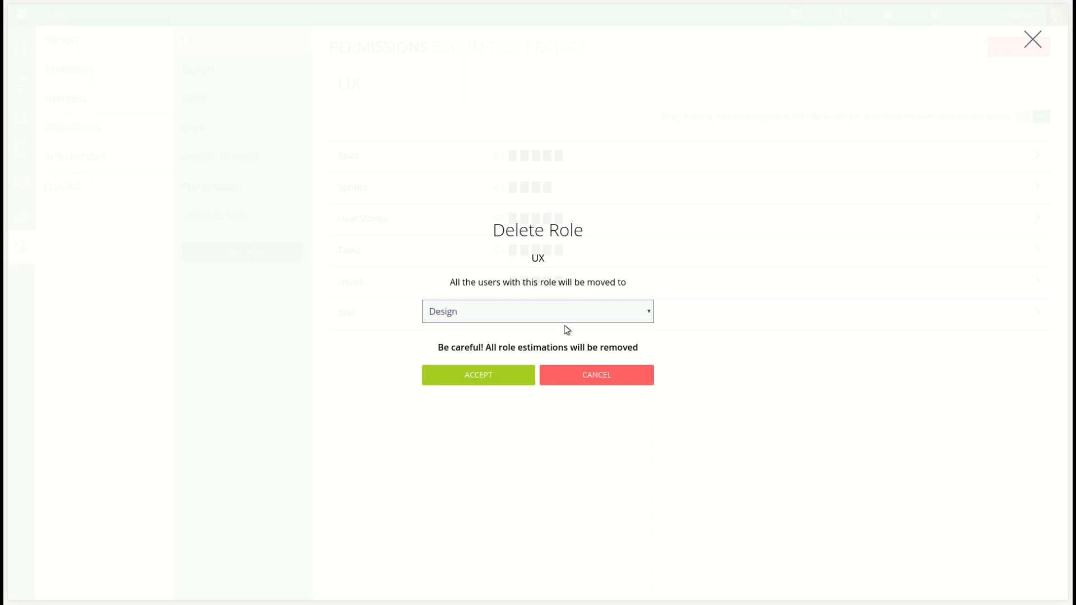
{"action": "left_click", "coordinate": [495, 376]}
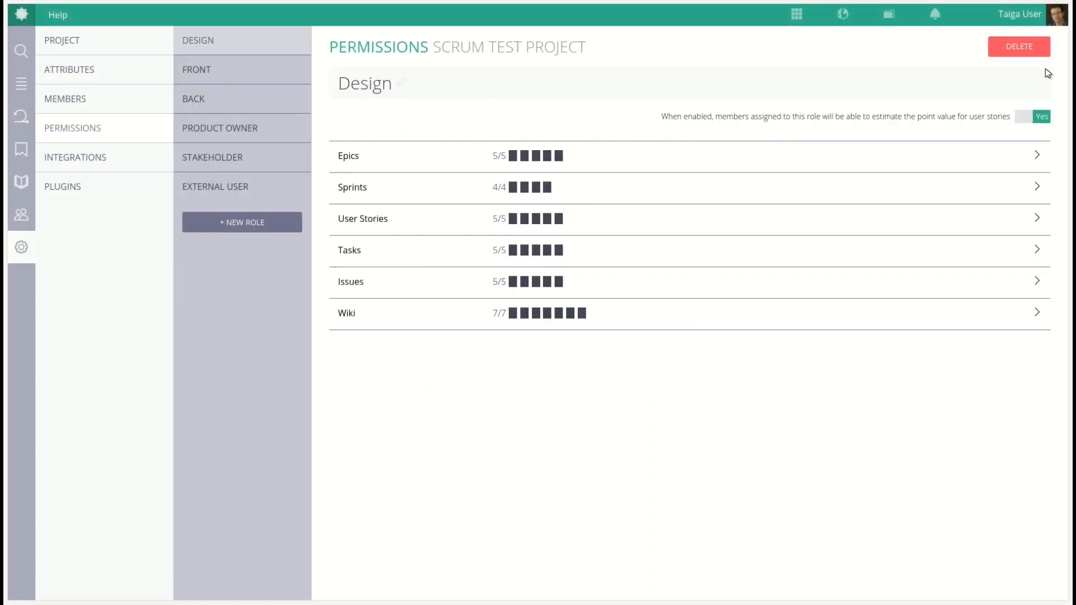
{"action": "left_click", "coordinate": [1031, 49]}
{"action": "left_click", "coordinate": [486, 377]}
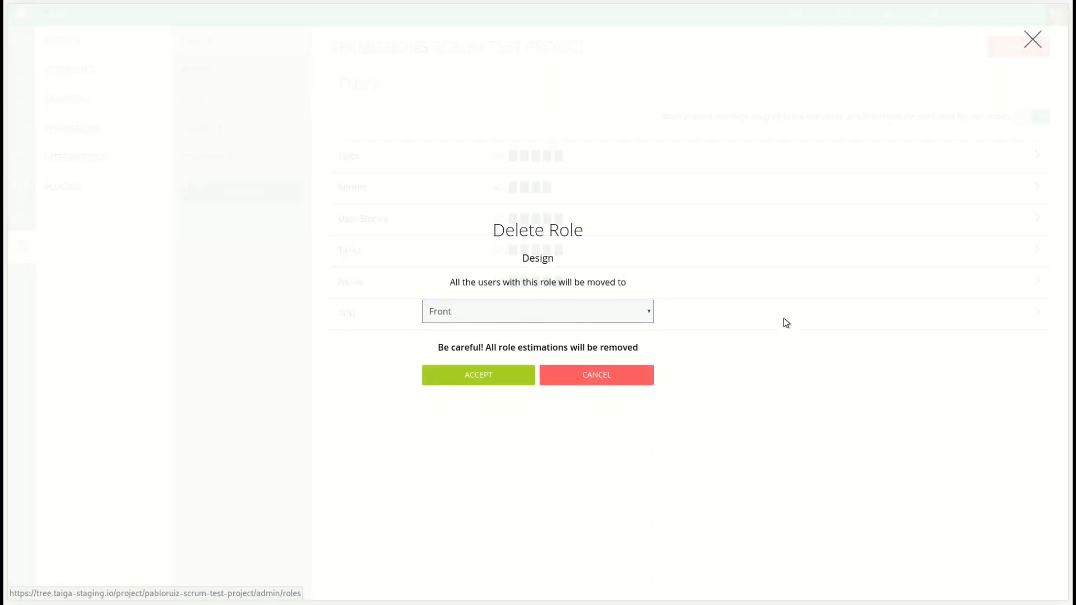
Delete the Front role moving its users to Back, then the Back role moving its users to Product Owner
{"action": "left_click", "coordinate": [1023, 43]}
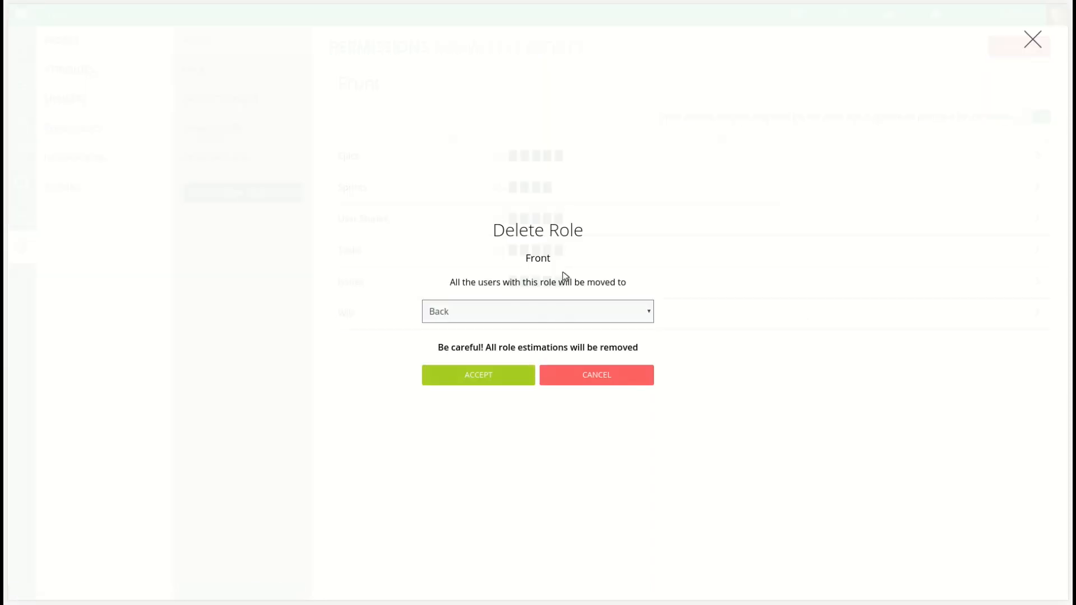
{"action": "left_click", "coordinate": [464, 375]}
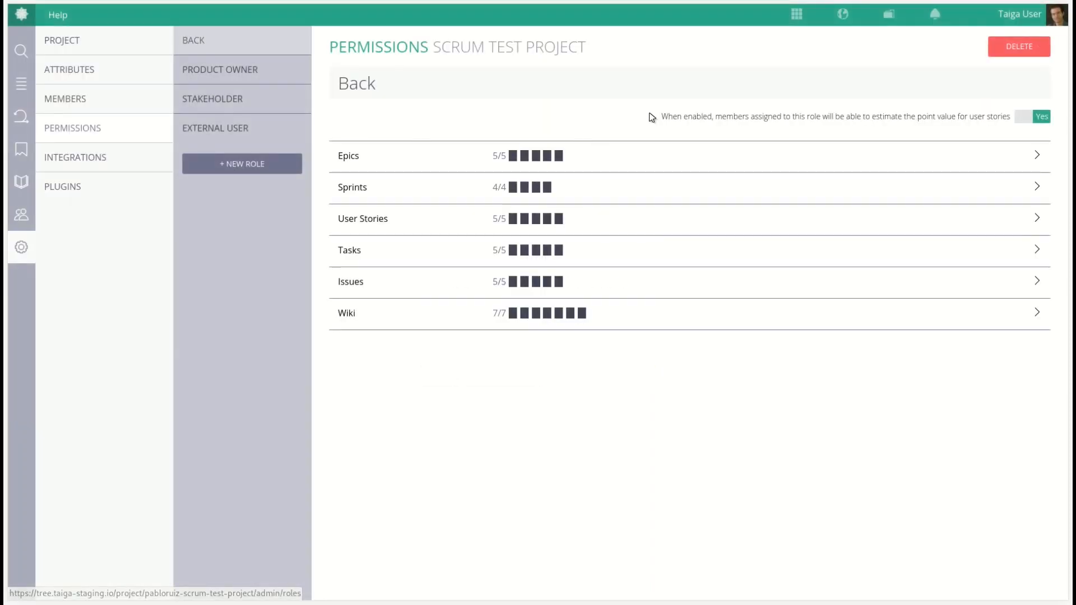
{"action": "left_click", "coordinate": [1028, 45]}
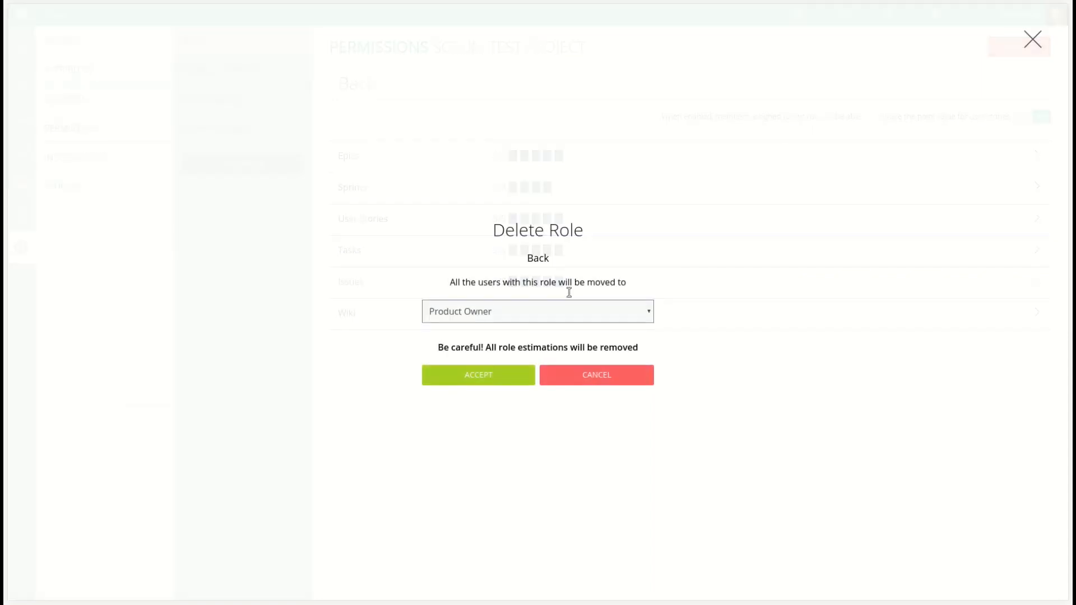
{"action": "left_click", "coordinate": [485, 381]}
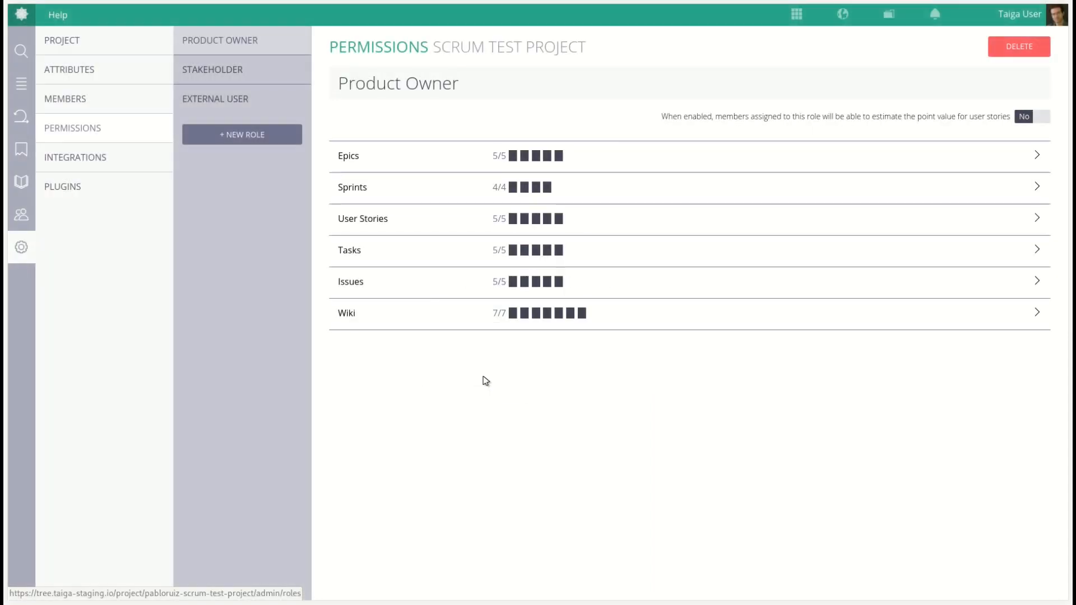
Add three new roles named Legal, Marketing and IT
{"action": "left_click", "coordinate": [253, 66]}
{"action": "left_click", "coordinate": [253, 103]}
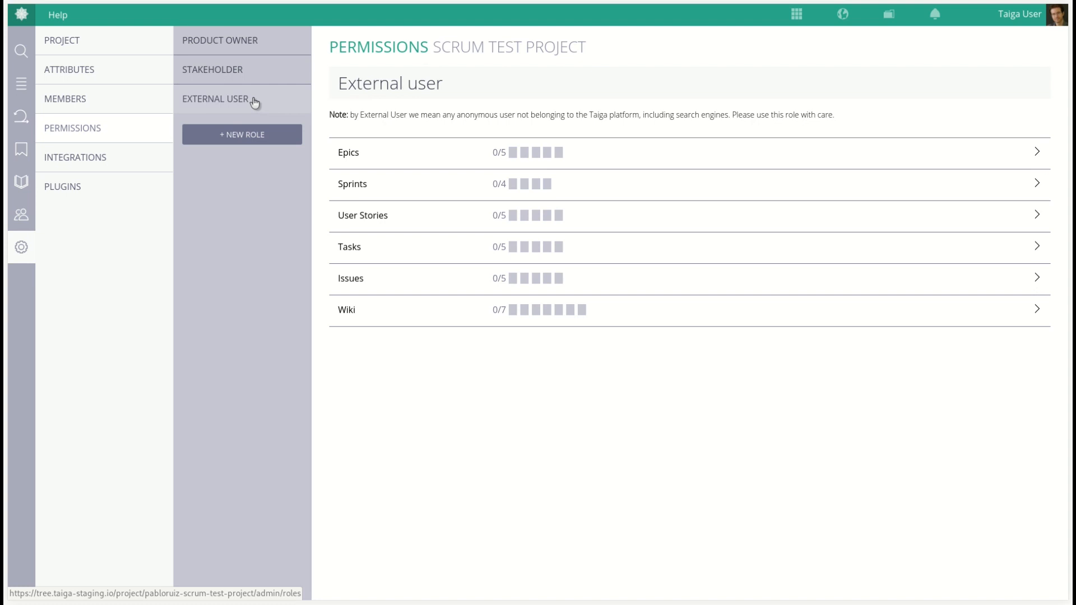
{"action": "left_click", "coordinate": [247, 135]}
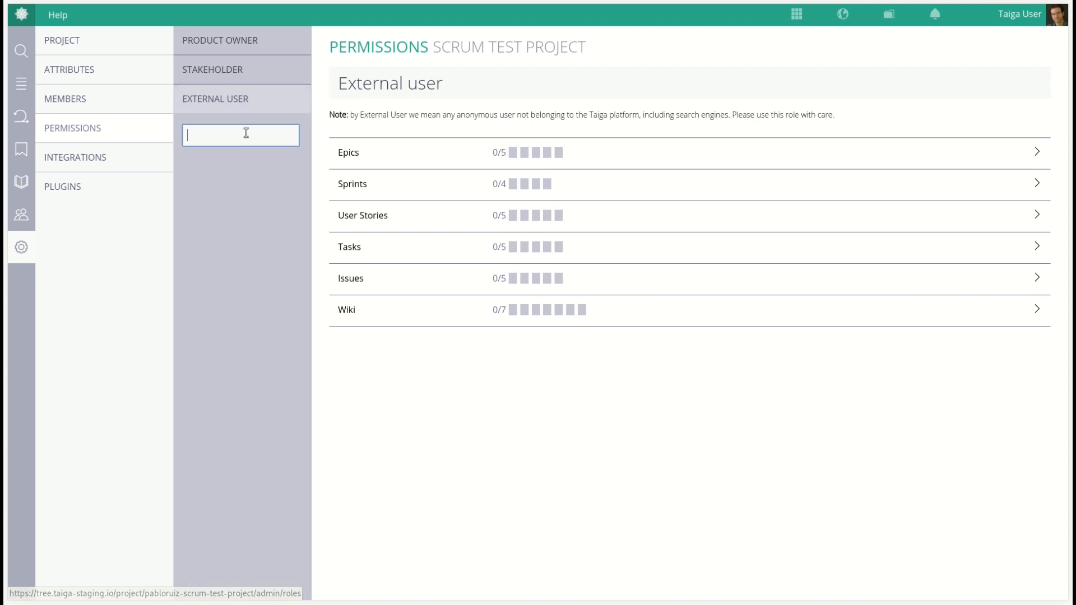
{"action": "type", "text": "Legal"}
{"action": "key", "text": "Return"}
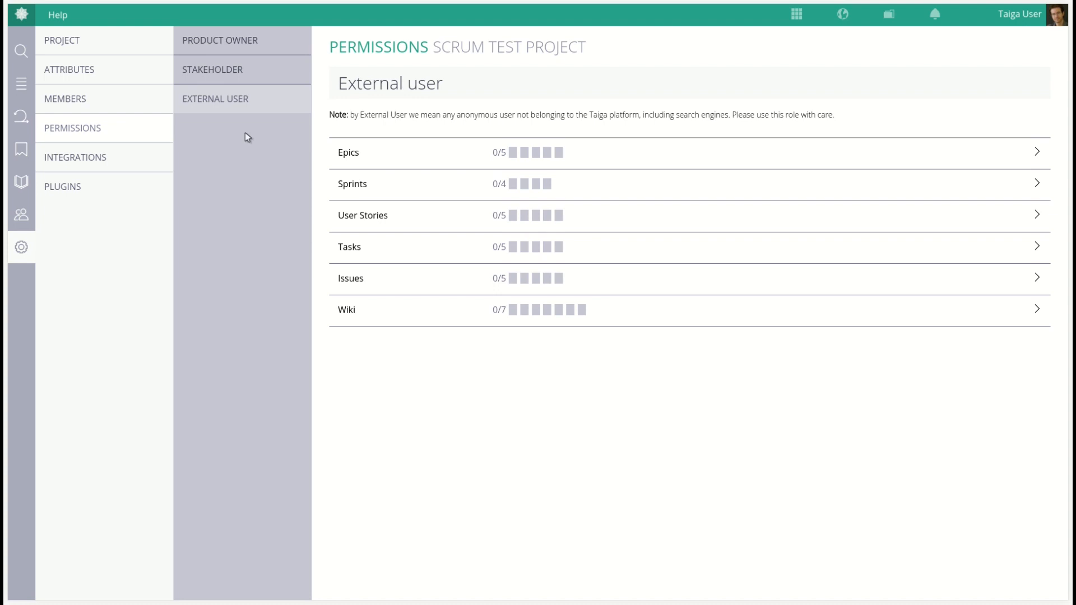
{"action": "left_click", "coordinate": [239, 161]}
{"action": "type", "text": "Marketing"}
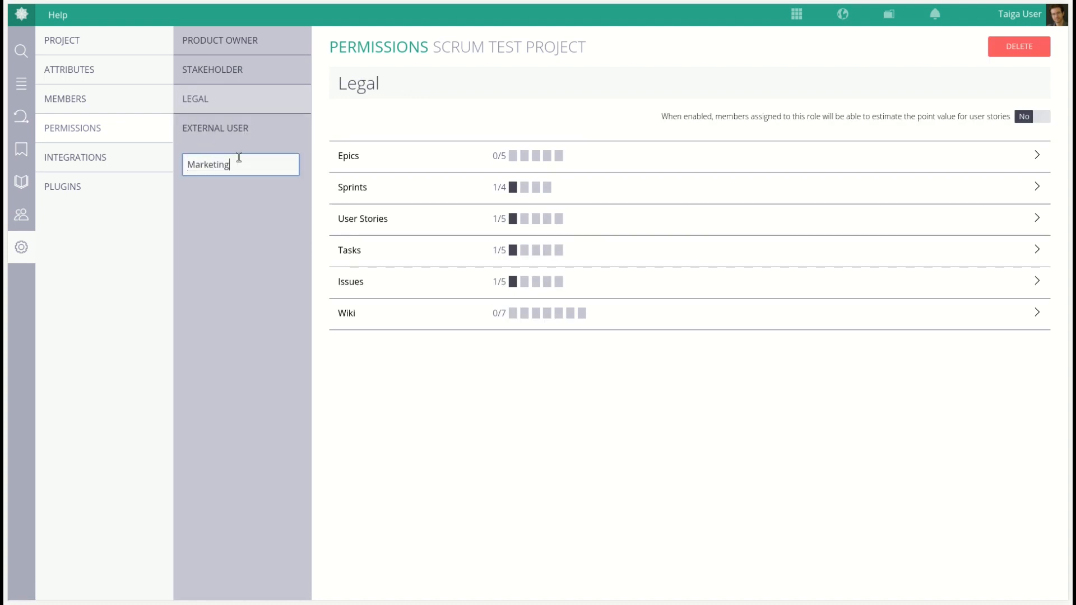
{"action": "key", "text": "Return"}
{"action": "left_click", "coordinate": [240, 194]}
{"action": "type", "text": "I"}
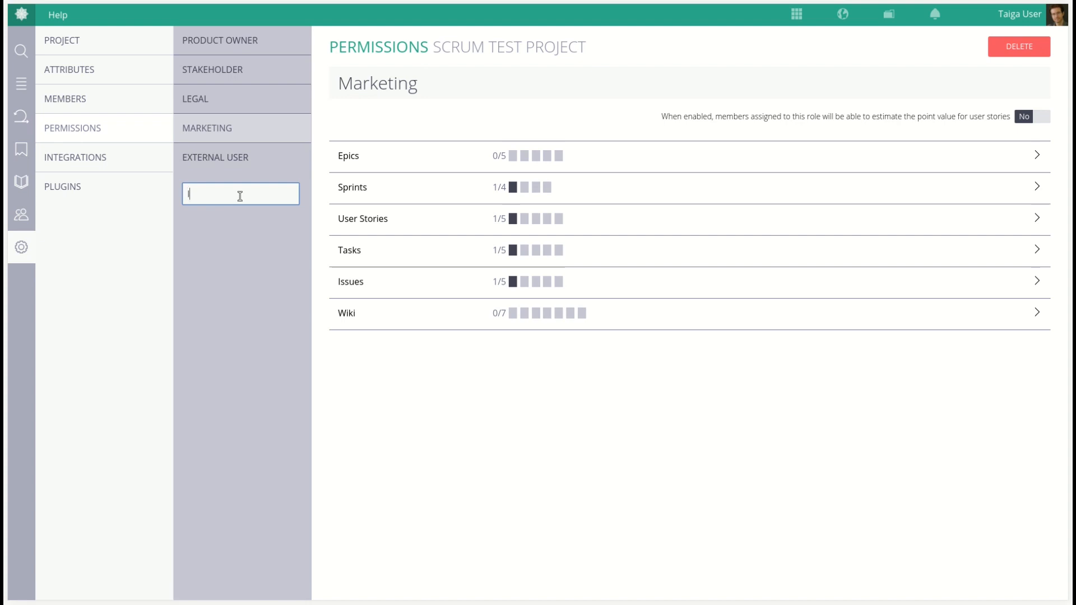
{"action": "type", "text": "T"}
{"action": "key", "text": "Return"}
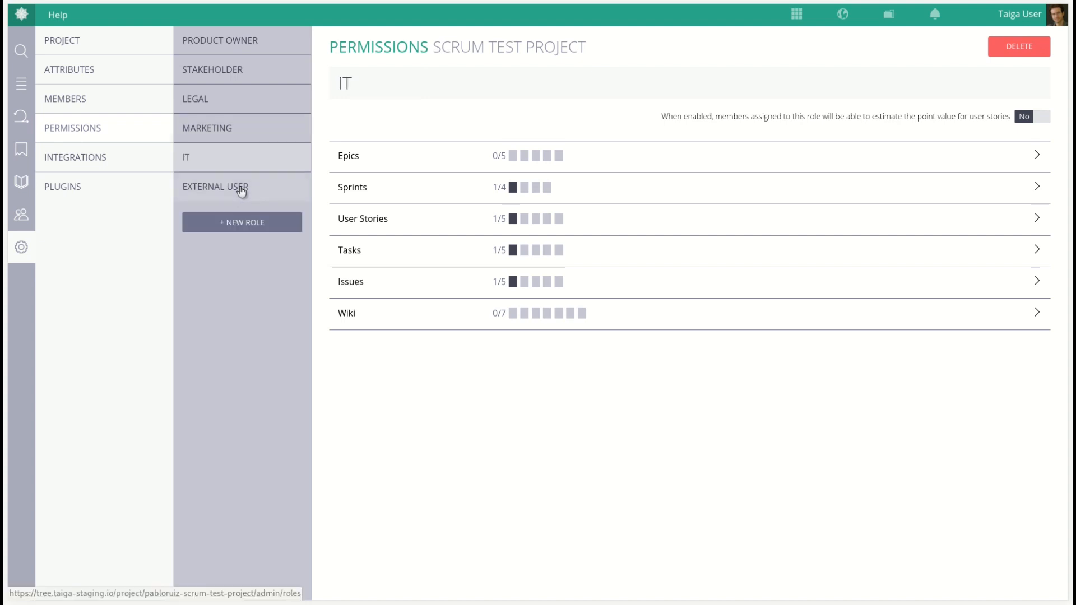
For the Legal role, allow adding and modifying sprints, and adding, modifying and commenting user stories
{"action": "left_click", "coordinate": [215, 100]}
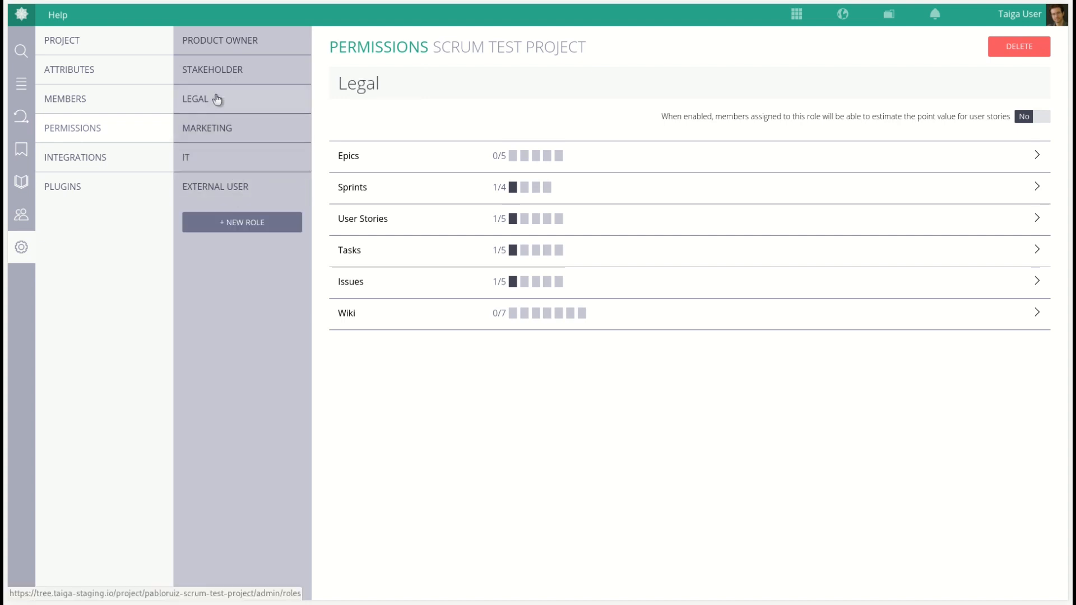
{"action": "left_click", "coordinate": [1037, 189]}
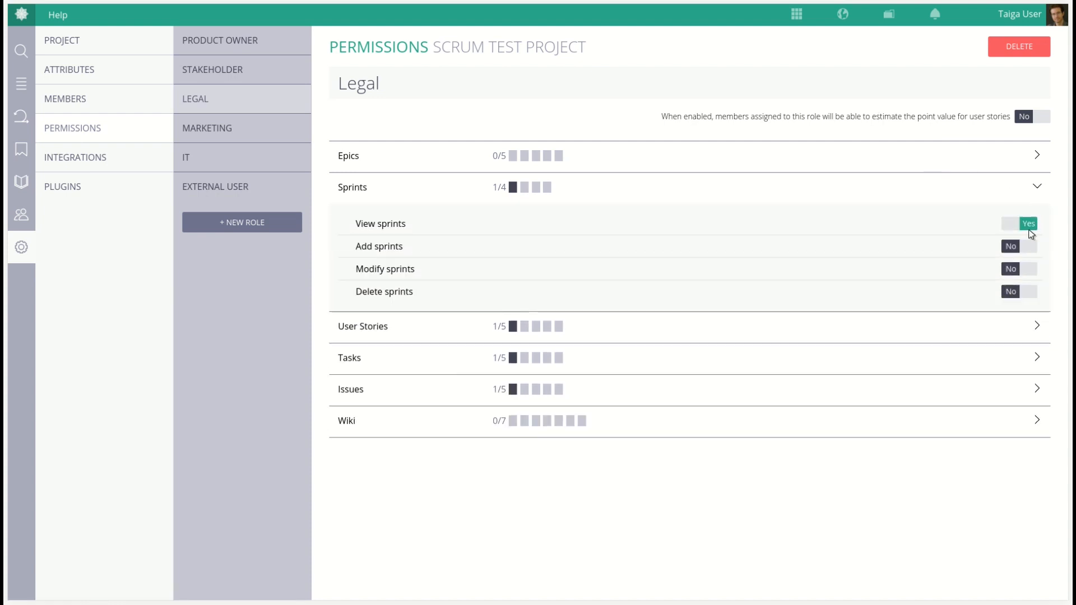
{"action": "left_click", "coordinate": [1017, 269]}
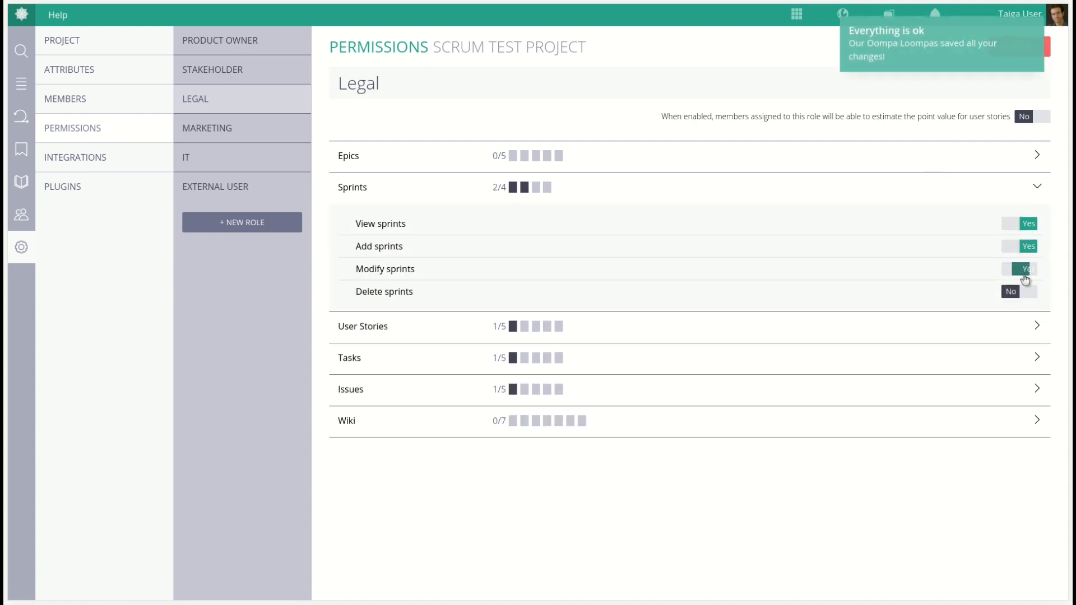
{"action": "left_click", "coordinate": [1036, 188]}
{"action": "left_click", "coordinate": [1037, 218]}
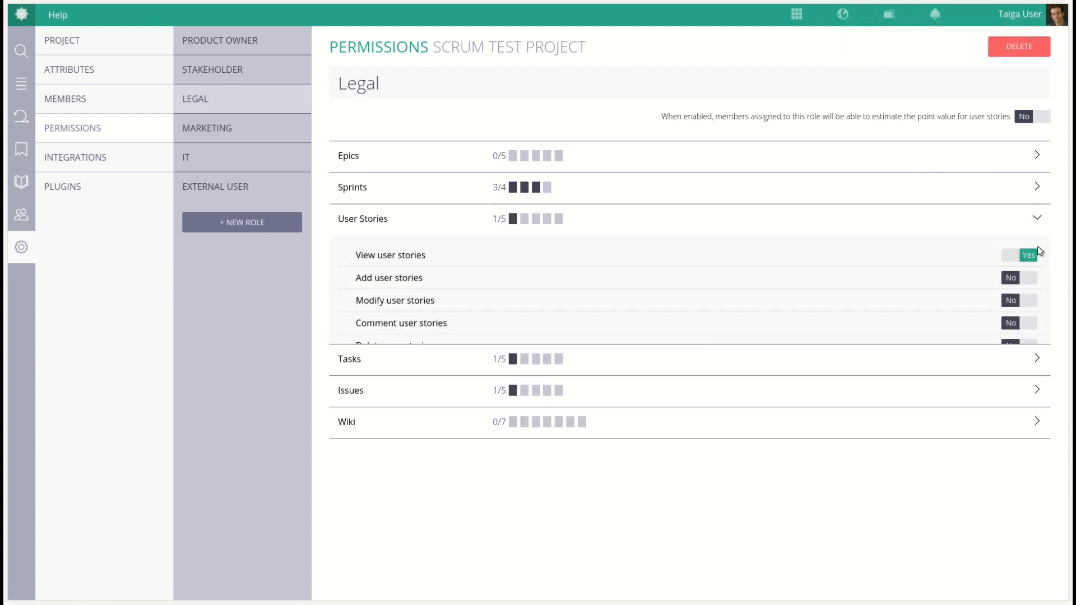
{"action": "left_click", "coordinate": [1030, 279]}
{"action": "left_click", "coordinate": [1030, 302]}
{"action": "left_click", "coordinate": [1028, 323]}
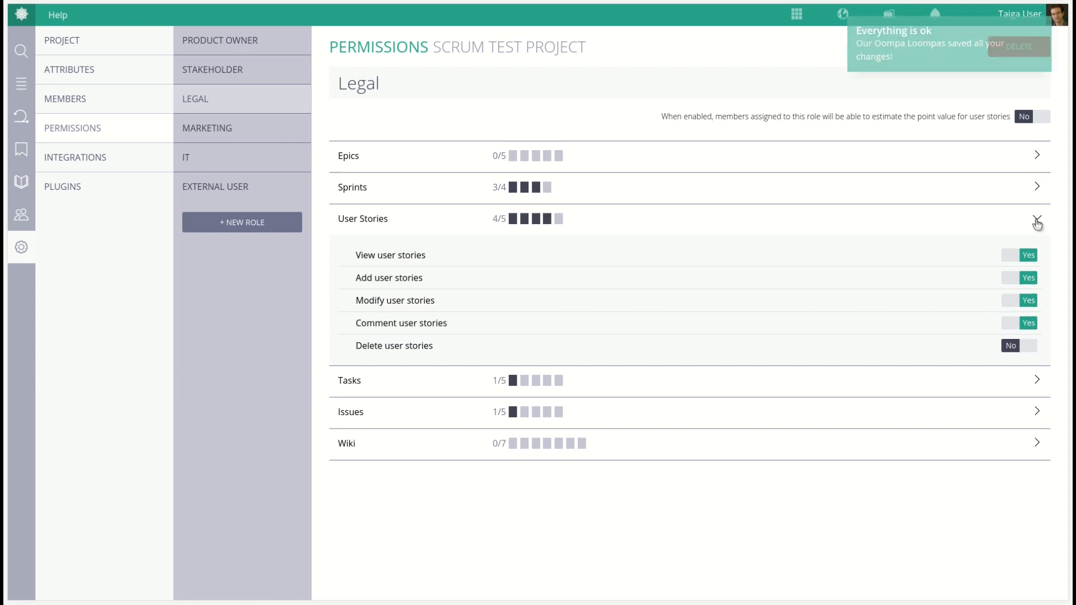
{"action": "left_click", "coordinate": [1037, 219]}
For the Legal role, allow adding, modifying and commenting both tasks and issues
{"action": "left_click", "coordinate": [1036, 249]}
{"action": "left_click", "coordinate": [1029, 310]}
{"action": "left_click", "coordinate": [1030, 332]}
{"action": "left_click", "coordinate": [1028, 354]}
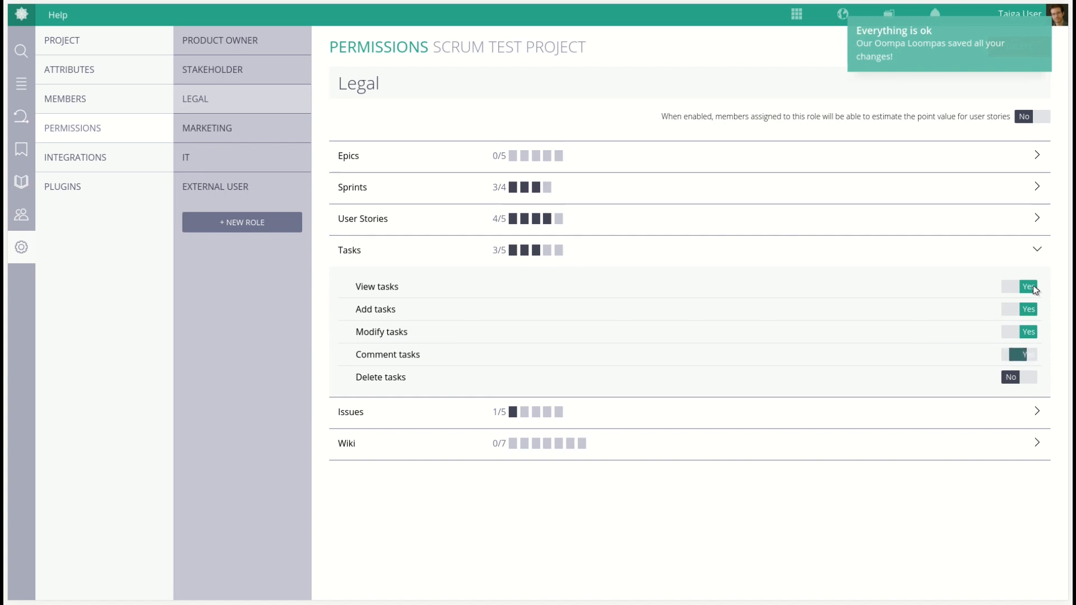
{"action": "left_click", "coordinate": [1037, 249]}
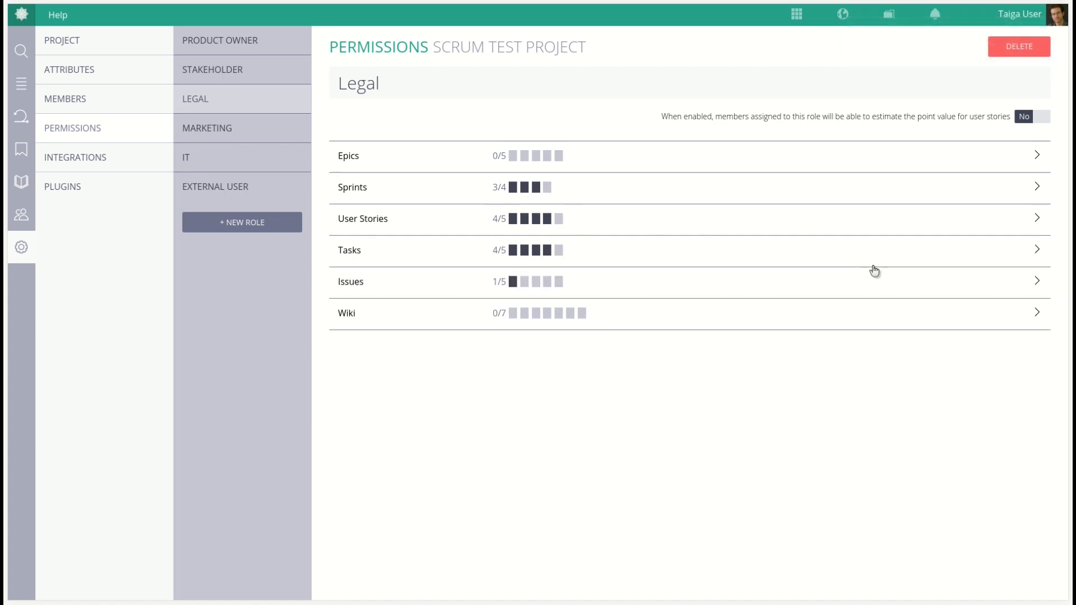
{"action": "left_click", "coordinate": [1038, 282]}
{"action": "left_click", "coordinate": [1030, 341]}
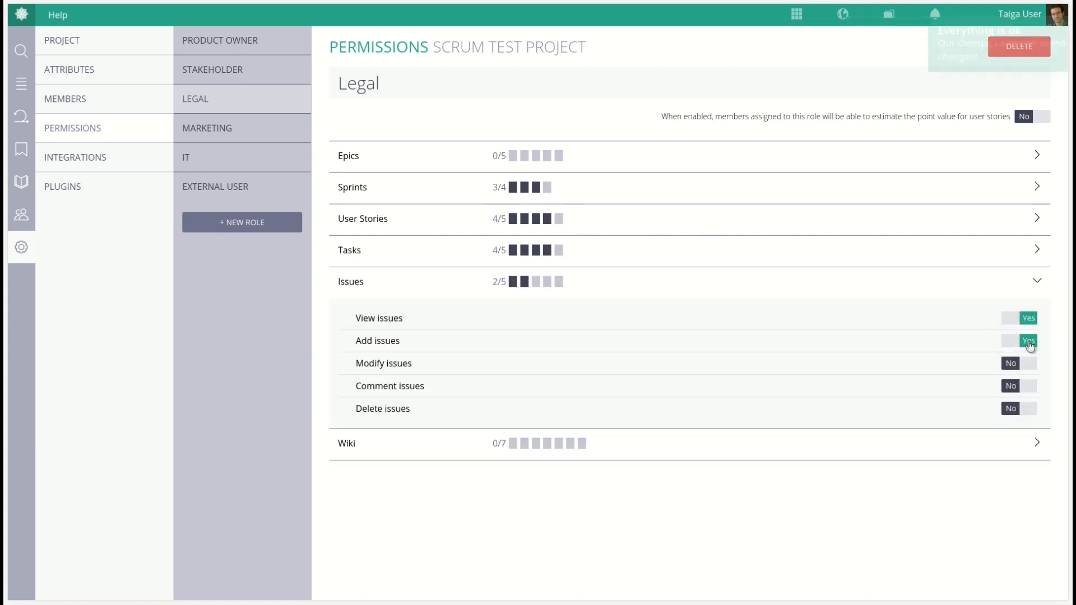
{"action": "left_click", "coordinate": [1029, 364]}
{"action": "left_click", "coordinate": [1030, 387]}
{"action": "left_click", "coordinate": [1037, 281]}
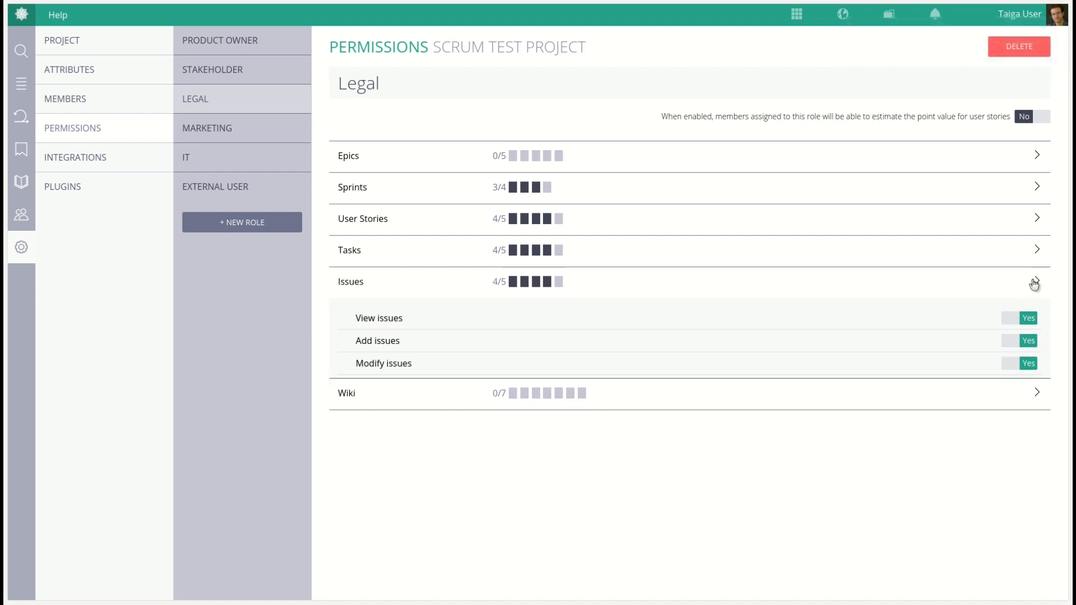
For the Marketing role, allow adding, modifying and commenting user stories
{"action": "left_click", "coordinate": [209, 131]}
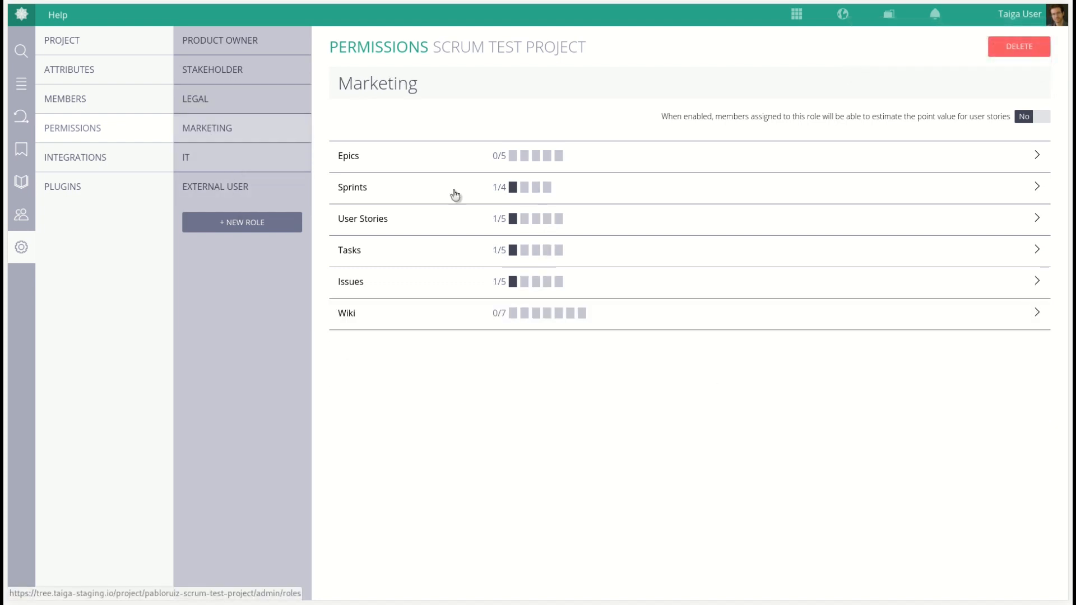
{"action": "left_click", "coordinate": [1037, 218]}
{"action": "left_click", "coordinate": [1031, 279]}
{"action": "left_click", "coordinate": [1026, 301]}
{"action": "left_click", "coordinate": [1028, 329]}
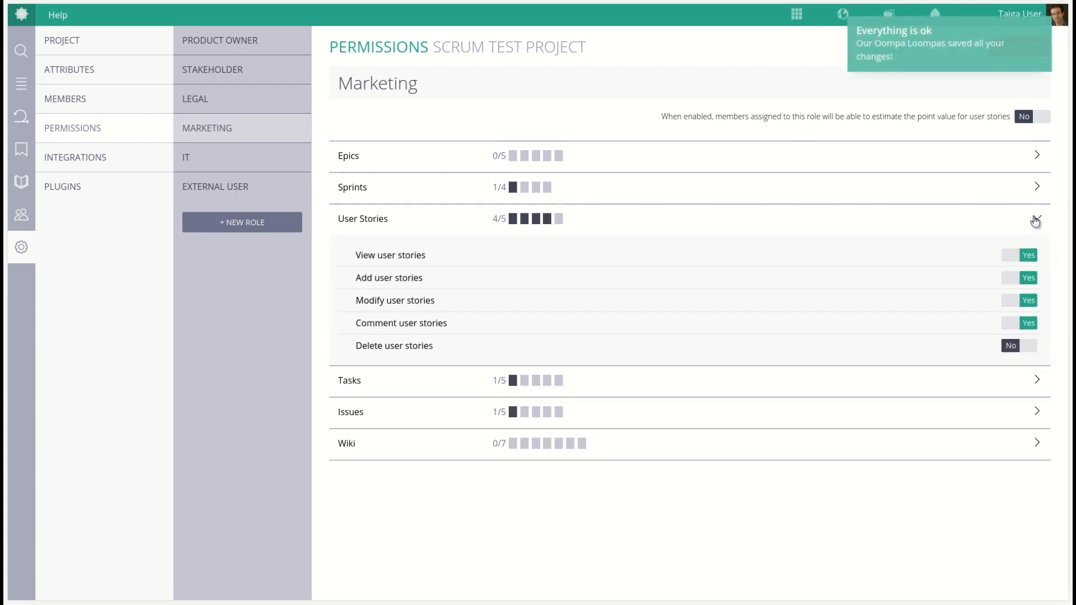
{"action": "left_click", "coordinate": [1038, 219]}
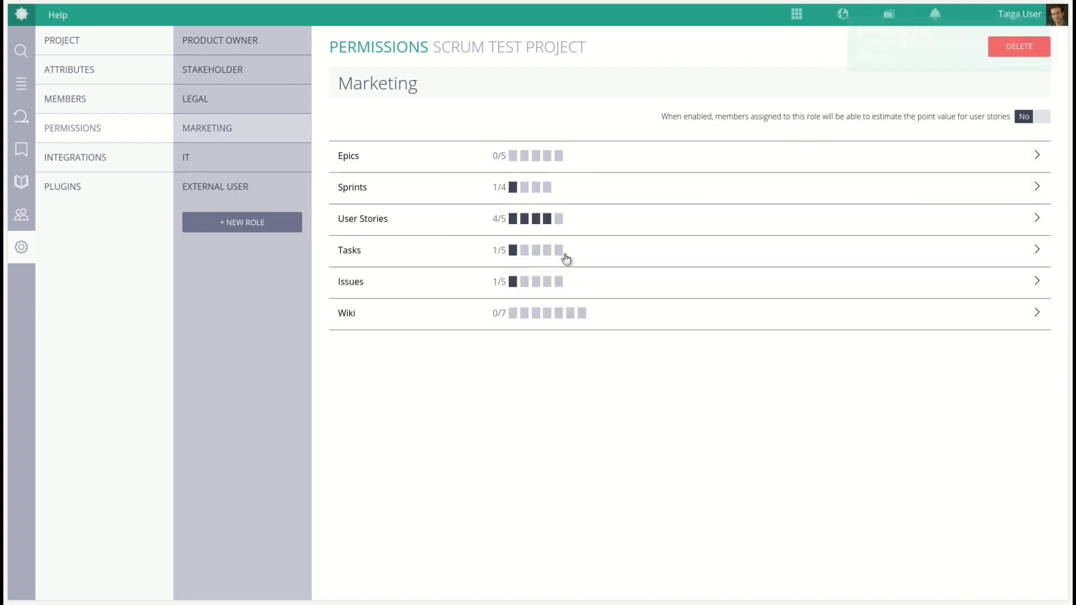
For the IT role, allow adding, modifying and deleting sprints
{"action": "left_click", "coordinate": [243, 163]}
{"action": "left_click", "coordinate": [1037, 189]}
{"action": "left_click", "coordinate": [1029, 247]}
{"action": "left_click", "coordinate": [1029, 269]}
{"action": "left_click", "coordinate": [1029, 291]}
{"action": "left_click", "coordinate": [1038, 190]}
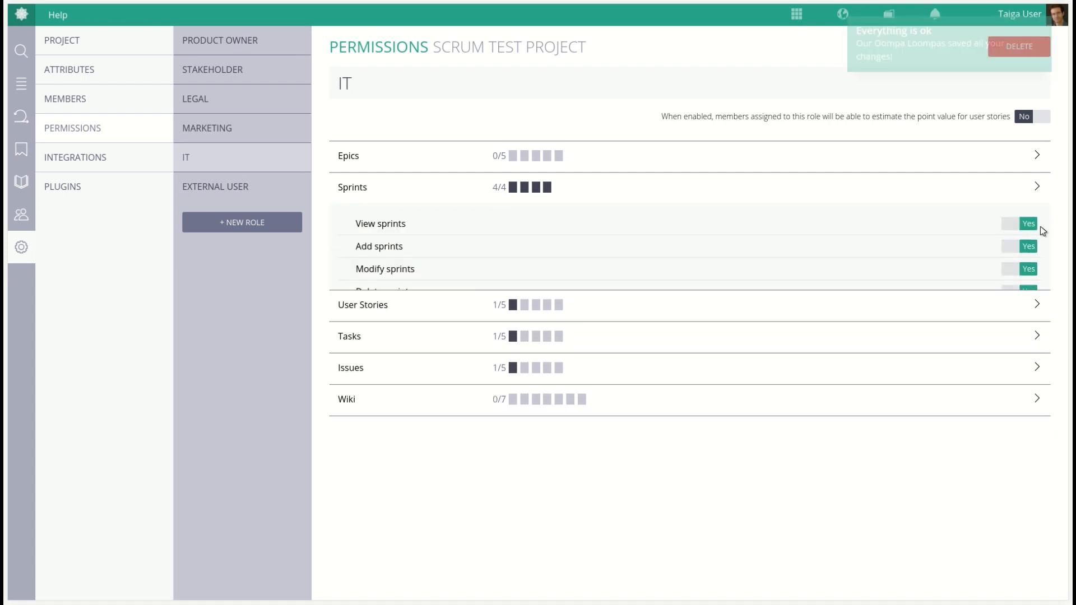
For the IT role, enable all user story permissions: add, modify, comment and delete
{"action": "left_click", "coordinate": [1037, 219]}
{"action": "left_click", "coordinate": [1029, 302]}
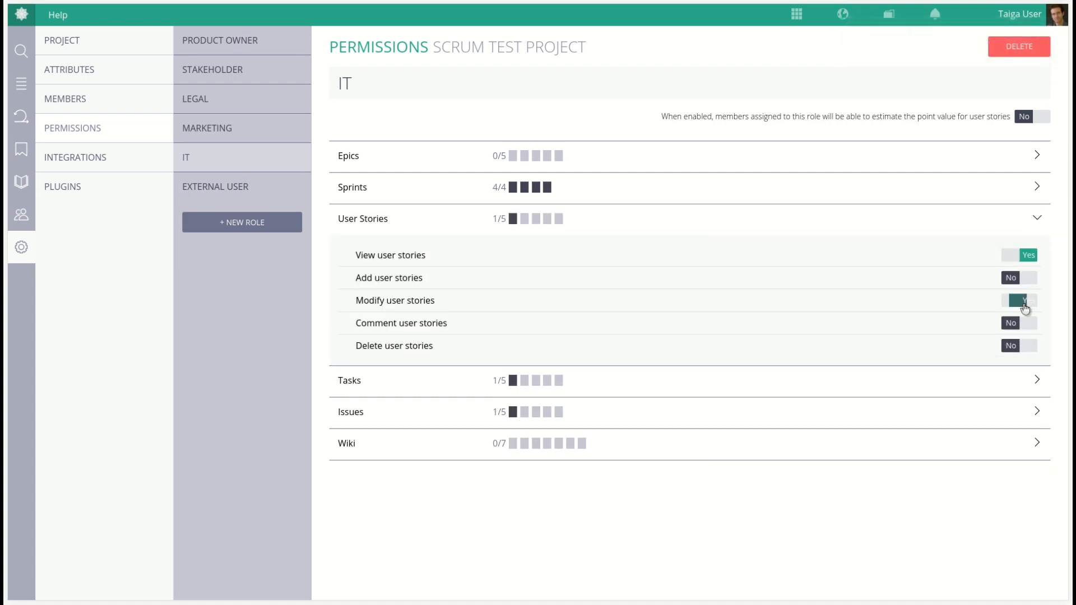
{"action": "left_click", "coordinate": [1028, 278]}
{"action": "left_click", "coordinate": [1027, 324]}
{"action": "left_click", "coordinate": [1030, 347]}
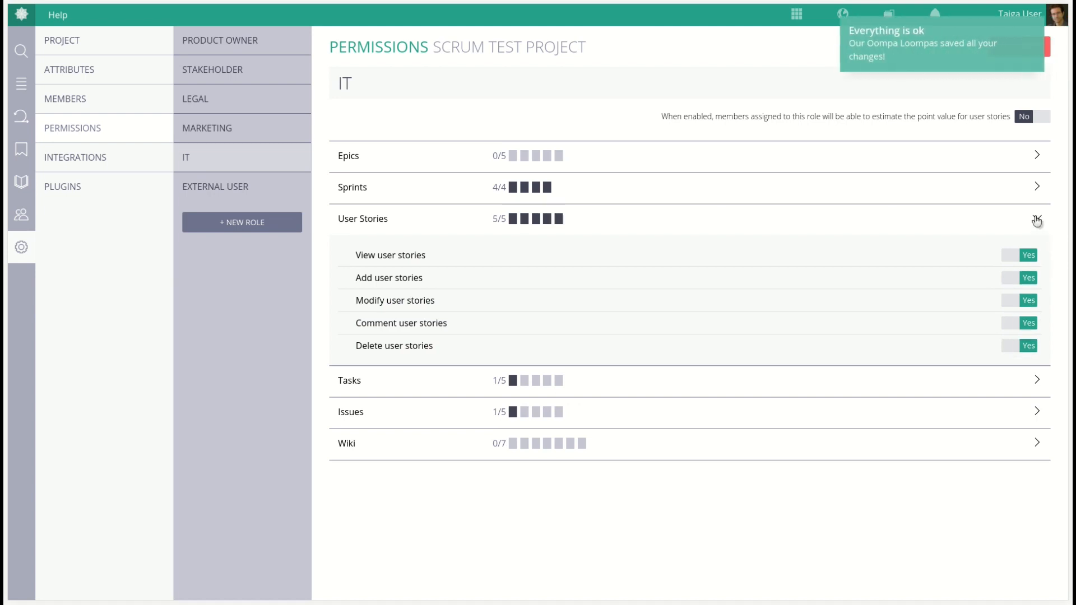
{"action": "left_click", "coordinate": [1038, 217]}
For the IT role, enable all task permissions: add, modify, comment and delete
{"action": "left_click", "coordinate": [1037, 252]}
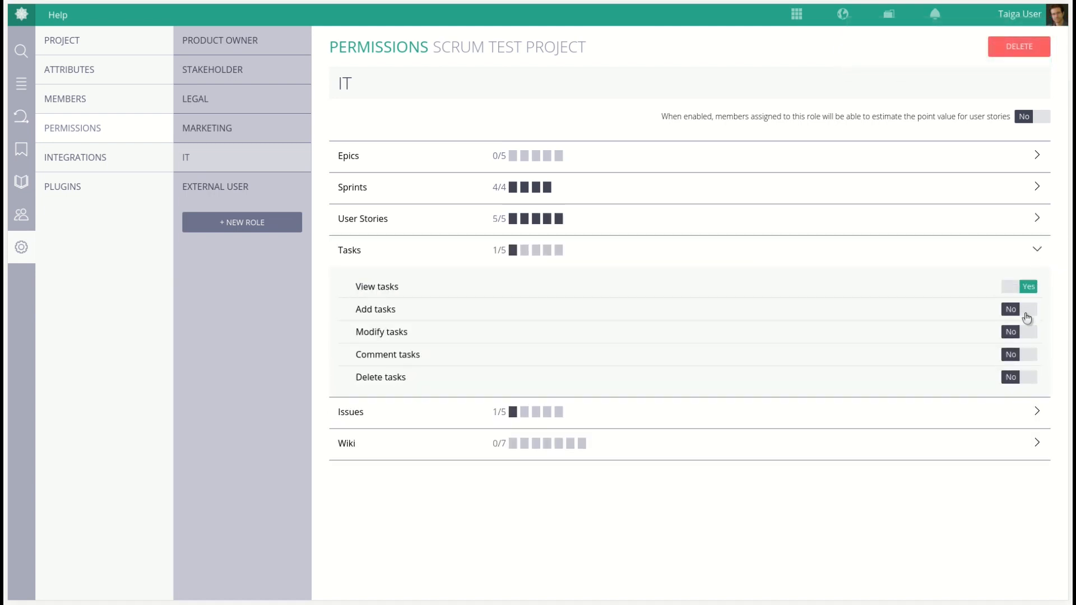
{"action": "left_click", "coordinate": [1028, 310]}
{"action": "left_click", "coordinate": [1028, 331]}
{"action": "left_click", "coordinate": [1028, 355]}
{"action": "left_click", "coordinate": [1028, 376]}
{"action": "left_click", "coordinate": [1038, 252]}
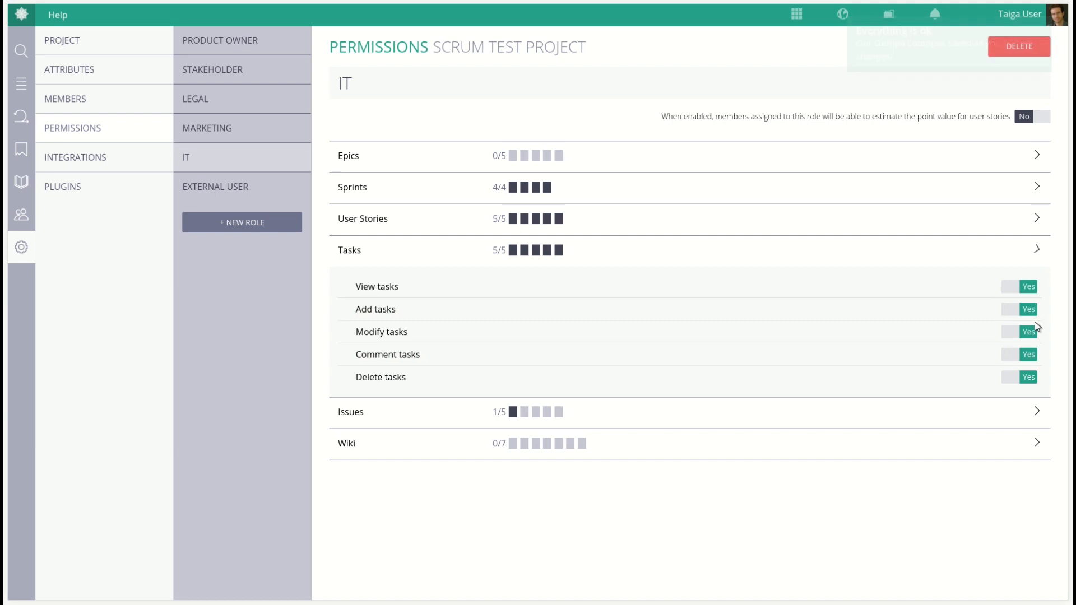
For the IT role, enable all issue permissions: add, modify, comment and delete
{"action": "left_click", "coordinate": [1037, 286]}
{"action": "left_click", "coordinate": [1034, 341]}
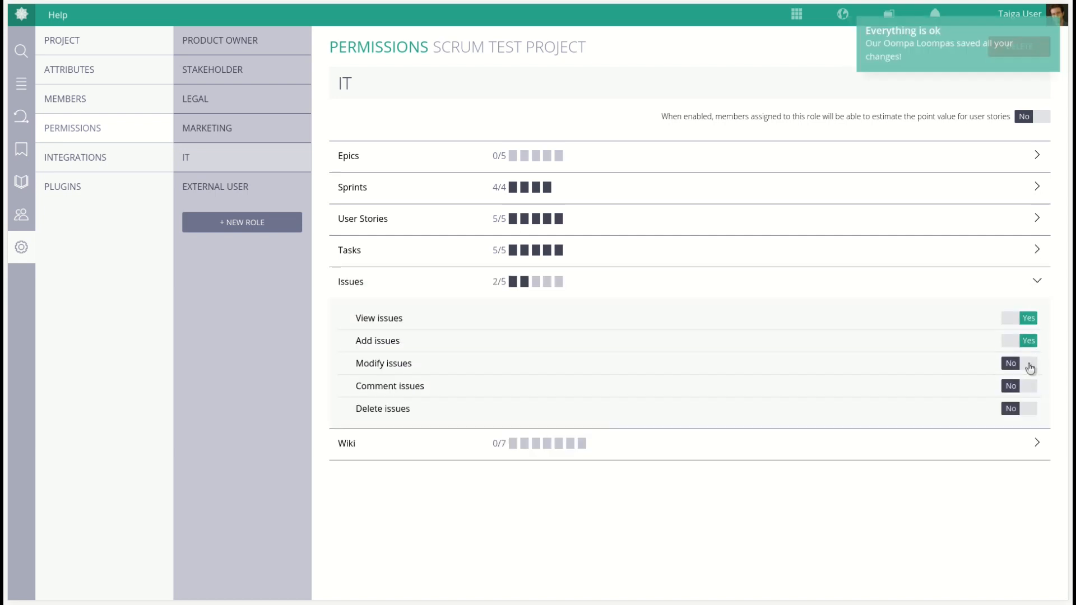
{"action": "left_click", "coordinate": [1033, 363]}
{"action": "left_click", "coordinate": [1033, 387]}
{"action": "left_click", "coordinate": [1033, 408]}
{"action": "left_click", "coordinate": [1037, 283]}
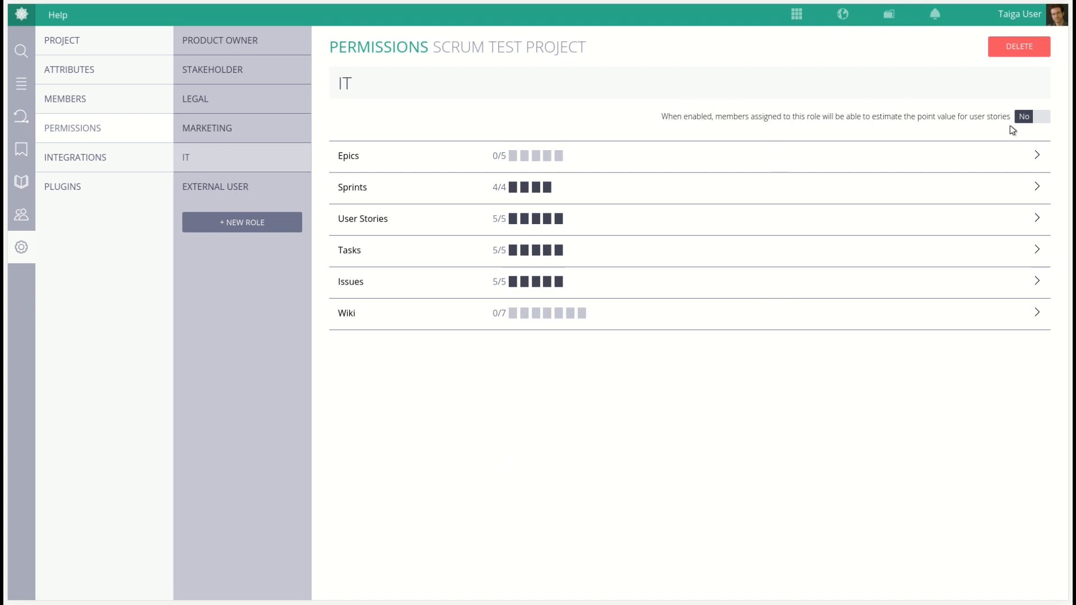
Turn on user story point estimation for the IT and Legal roles
{"action": "left_click", "coordinate": [1034, 118]}
{"action": "left_click", "coordinate": [242, 106]}
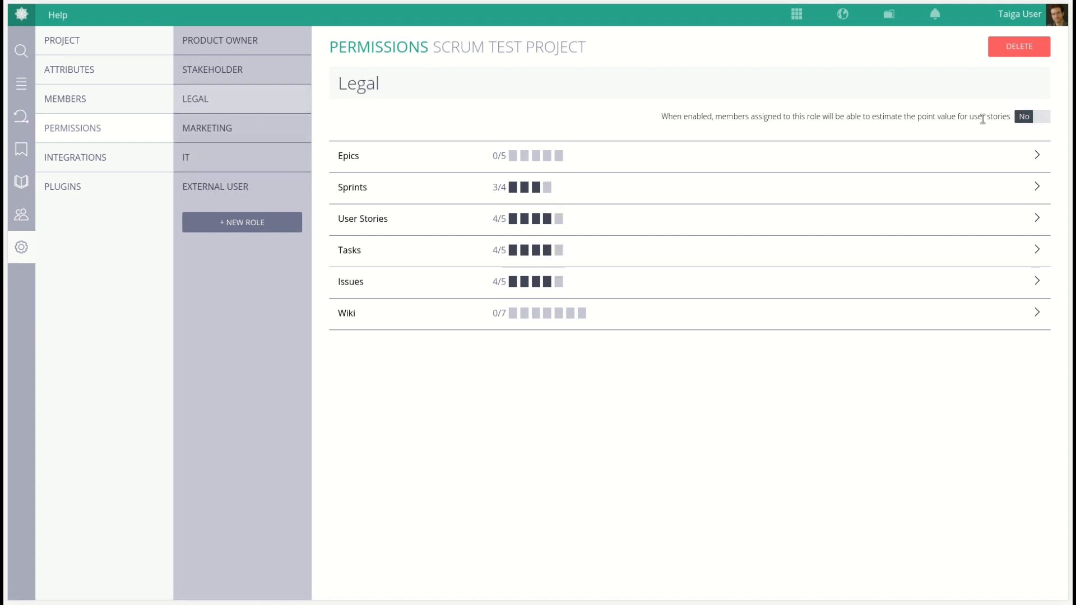
{"action": "left_click", "coordinate": [1035, 124]}
In project members, start inviting a new member and add the invitee's e-mail address
{"action": "left_click", "coordinate": [81, 102]}
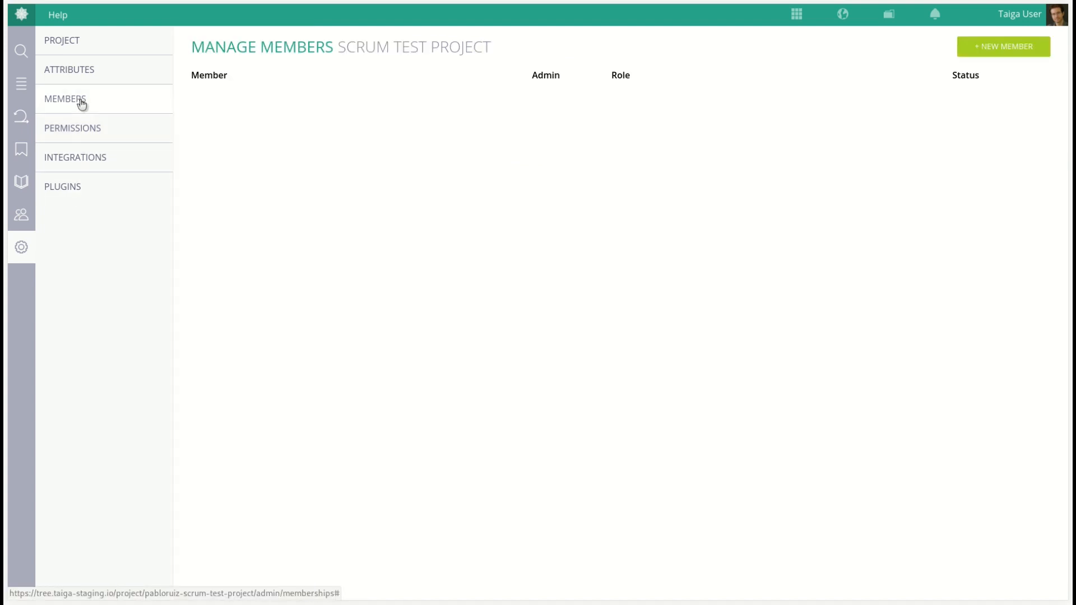
{"action": "left_click", "coordinate": [1002, 49]}
{"action": "left_click", "coordinate": [538, 307]}
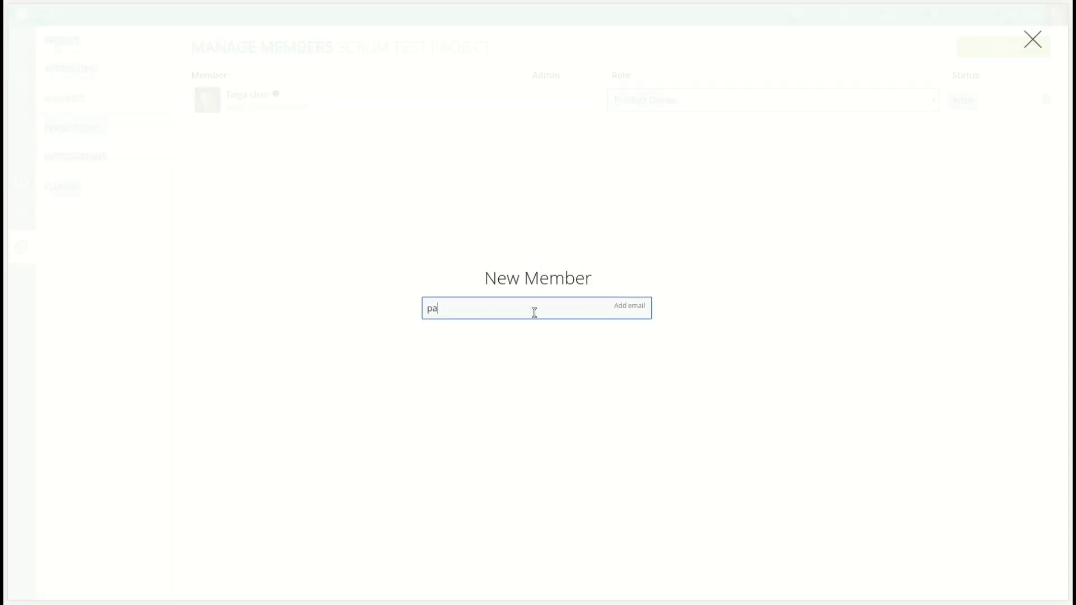
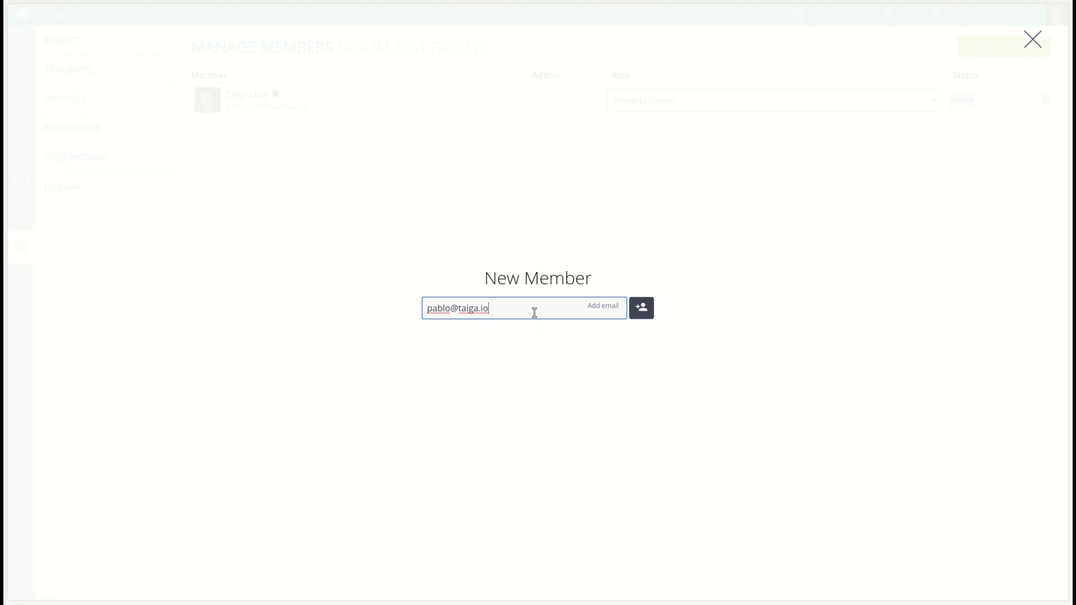
{"action": "left_click", "coordinate": [644, 318]}
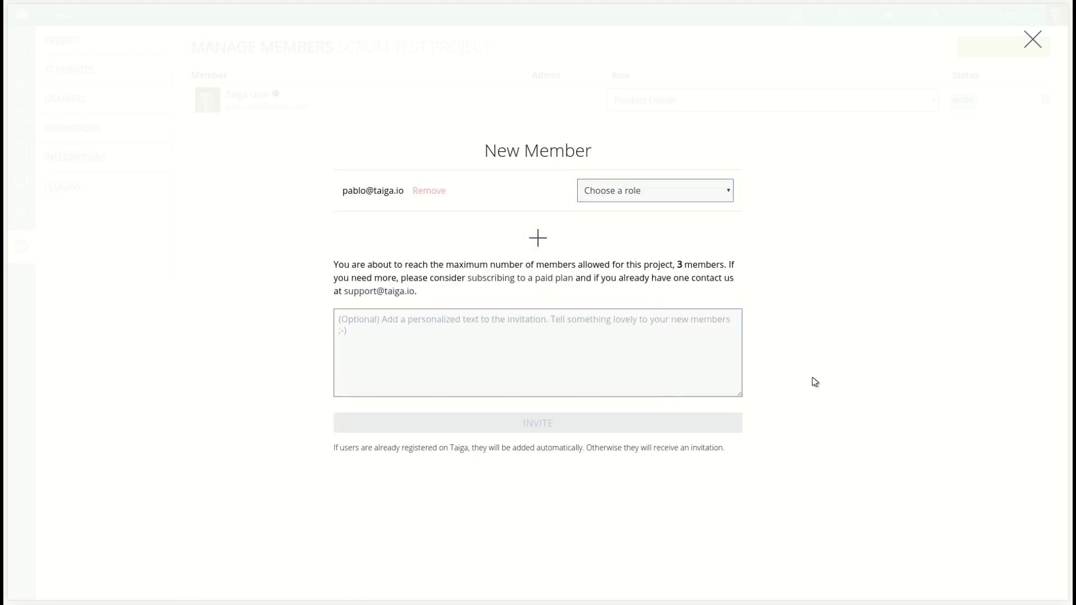
Give the invitee the IT role, add the invitation message "Welcome!" and send the invitation
{"action": "left_click", "coordinate": [695, 191]}
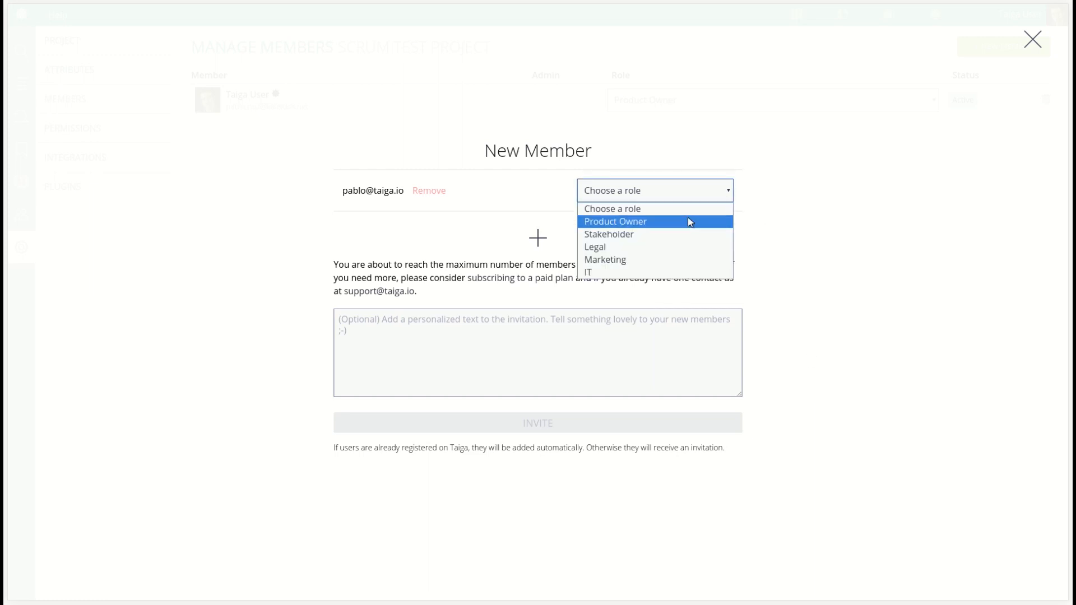
{"action": "left_click", "coordinate": [676, 272]}
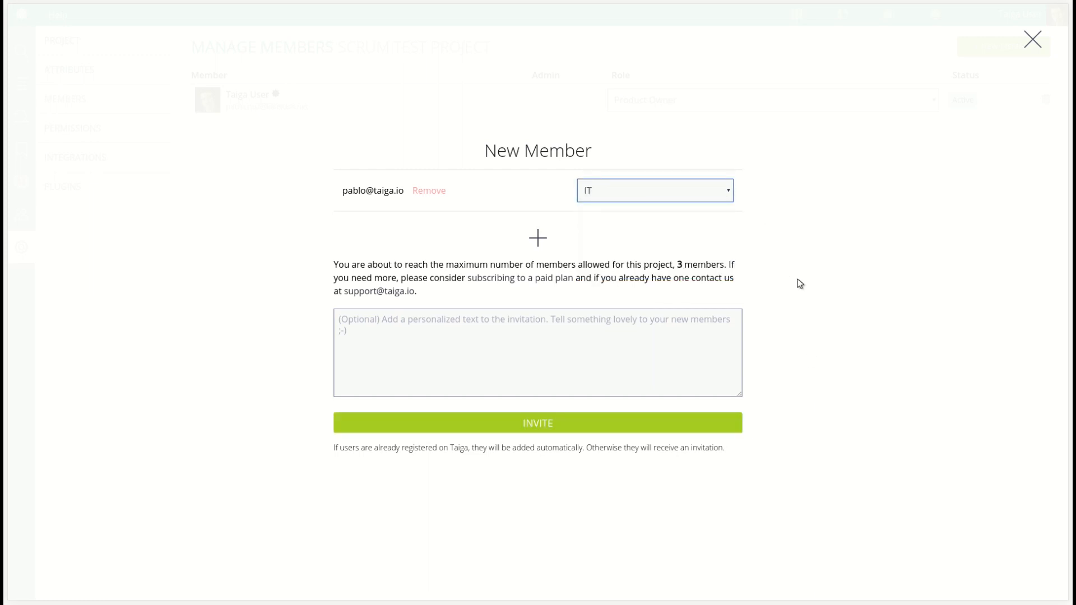
{"action": "left_click", "coordinate": [616, 368]}
{"action": "type", "text": "Welcome!"}
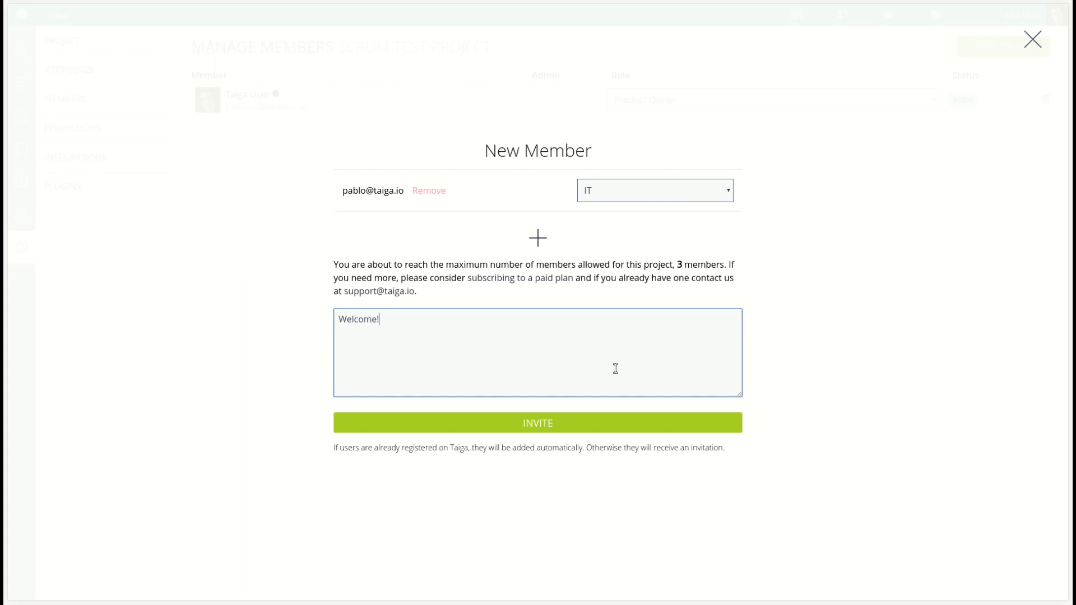
{"action": "left_click", "coordinate": [539, 424]}
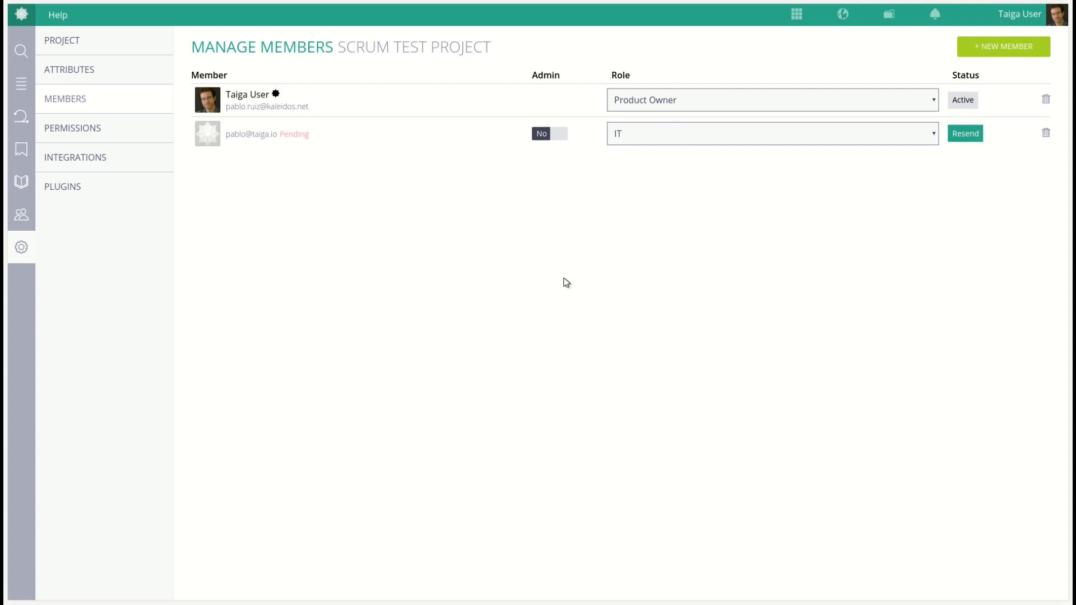
Make the invited member a project admin and return to the backlog
{"action": "left_click", "coordinate": [550, 135]}
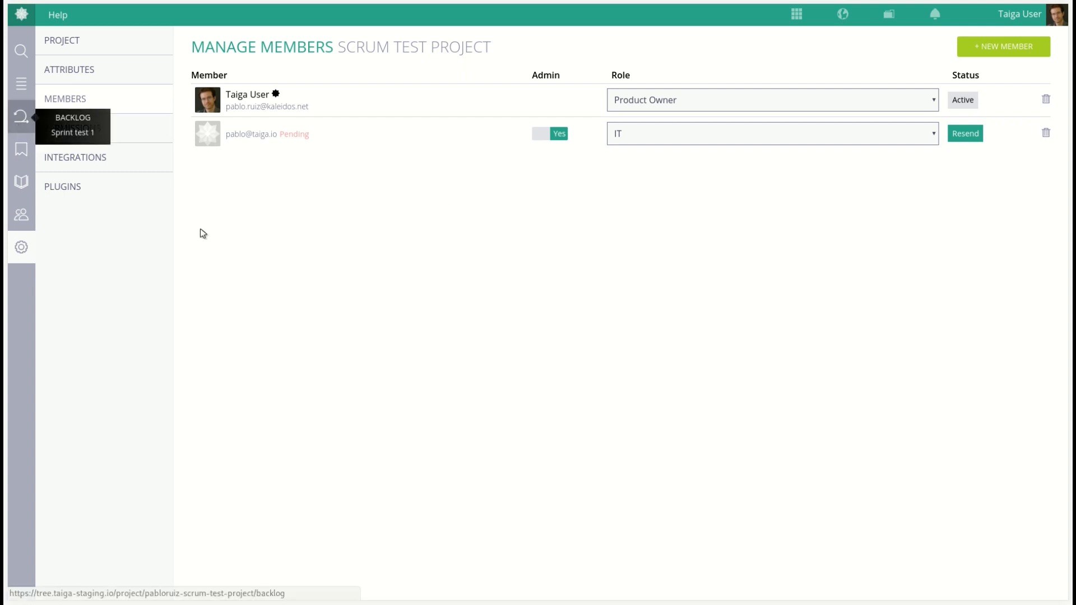
{"action": "left_click", "coordinate": [21, 117]}
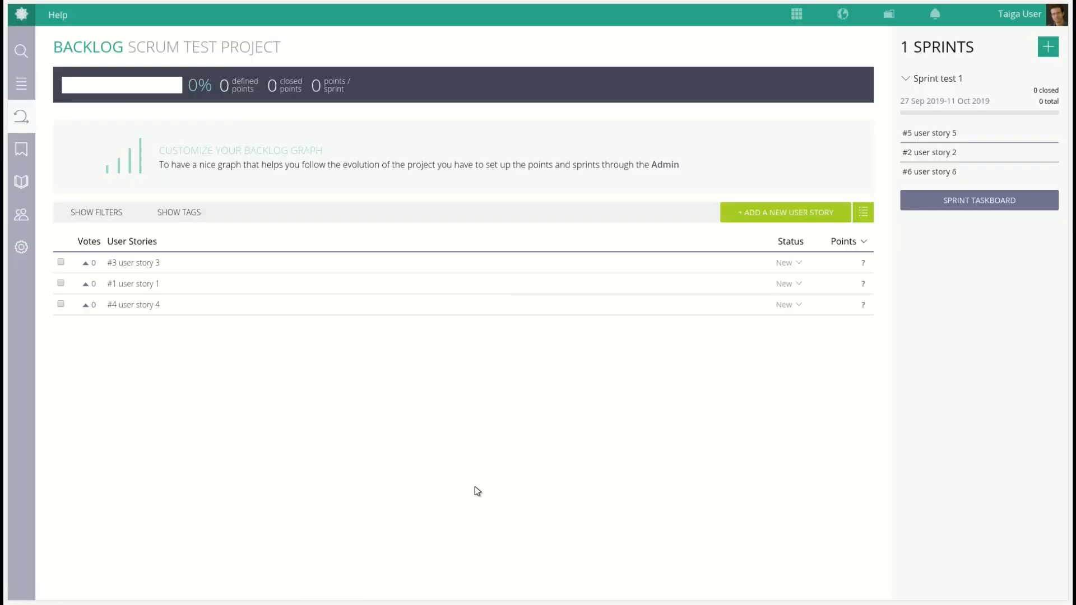